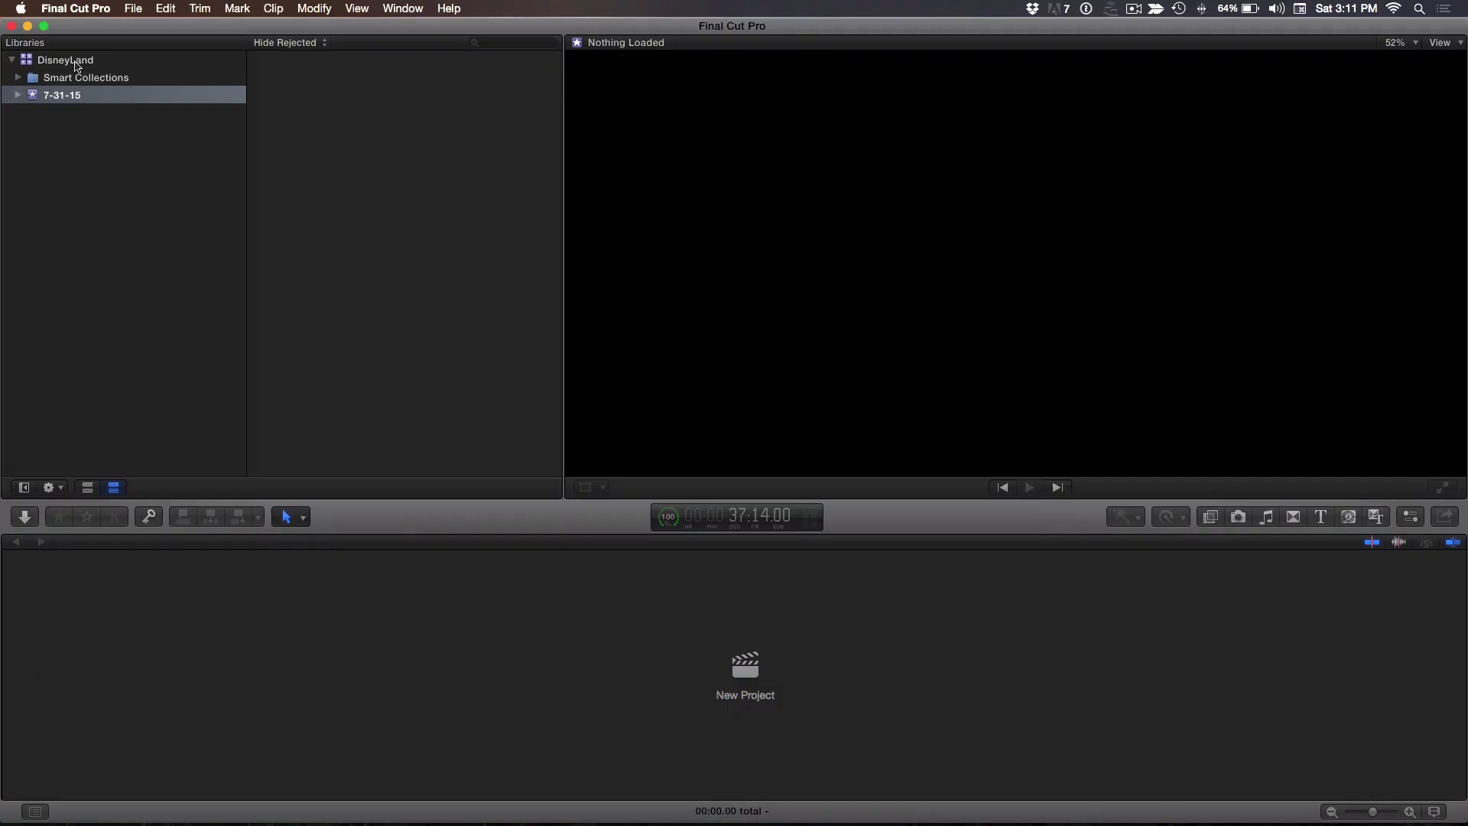
Step: Select the 7-31-15 event in the DisneyLand library and display the Untitled camera card's clips for media import
left_click(77, 65)
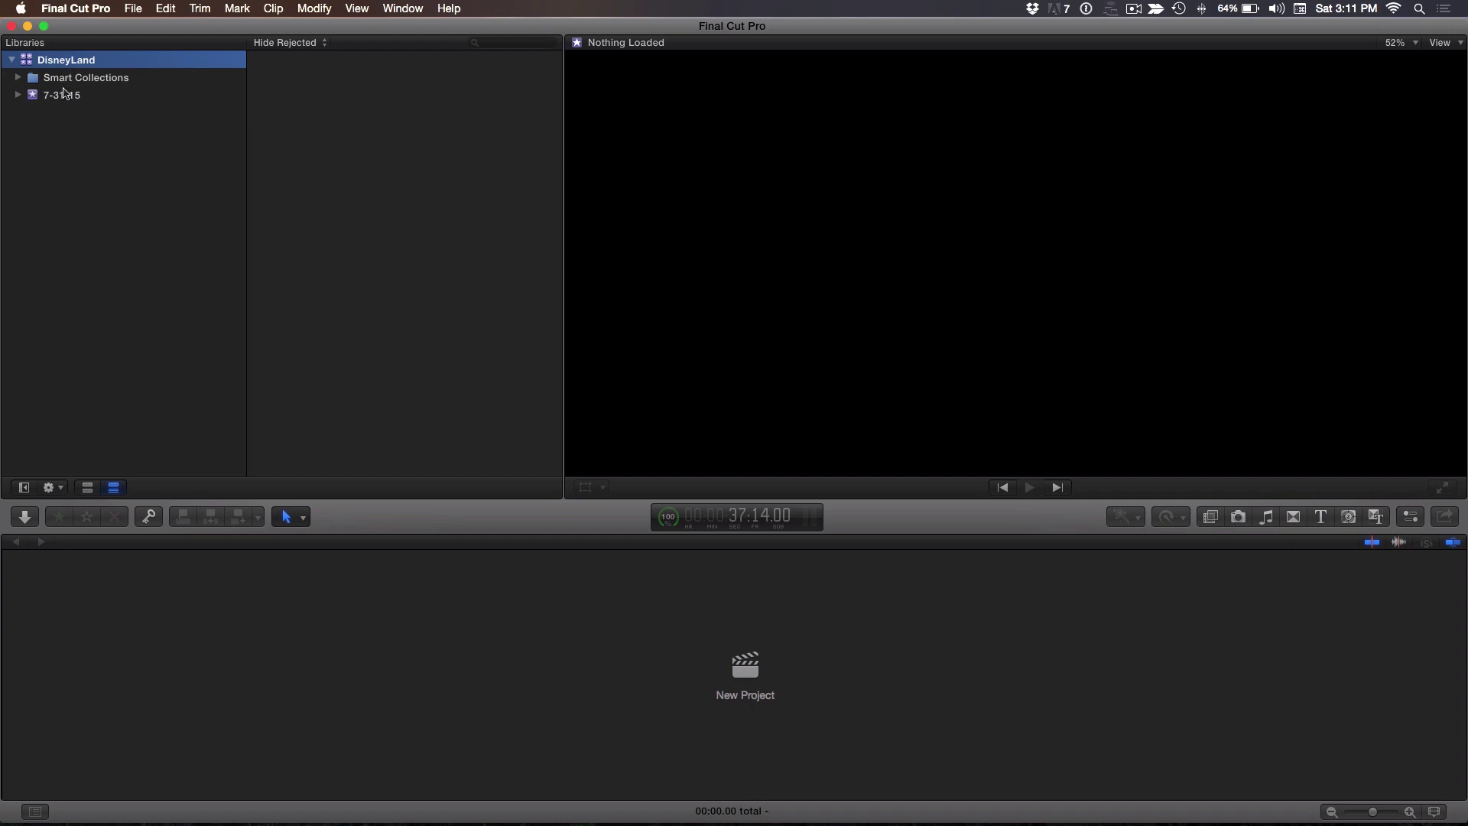
left_click(59, 97)
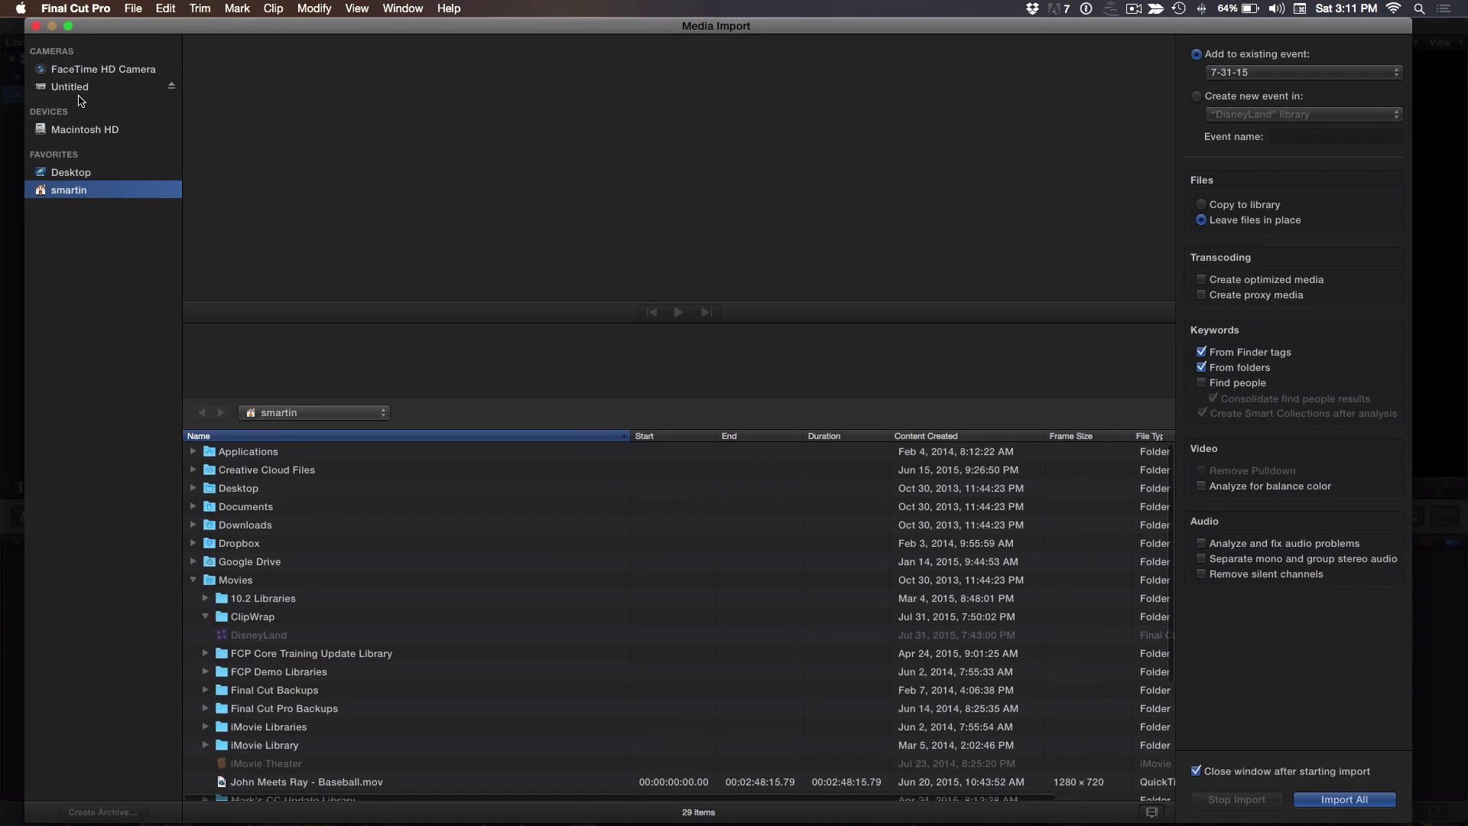
left_click(68, 90)
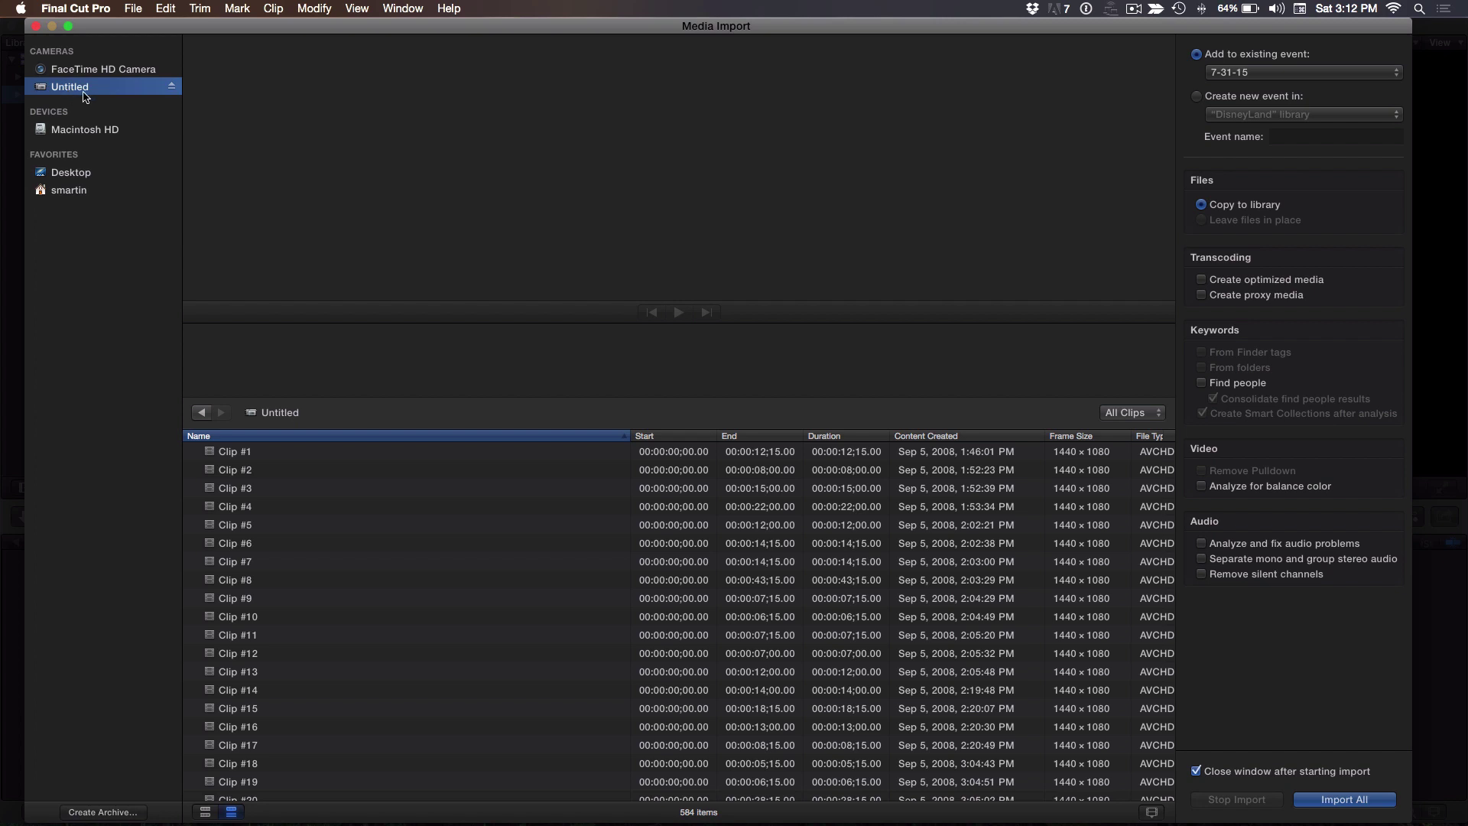
Step: Preview several clips on the Untitled camera card, including Clip #1, Clip #6, Clip #7 and Clip #8
left_click(221, 454)
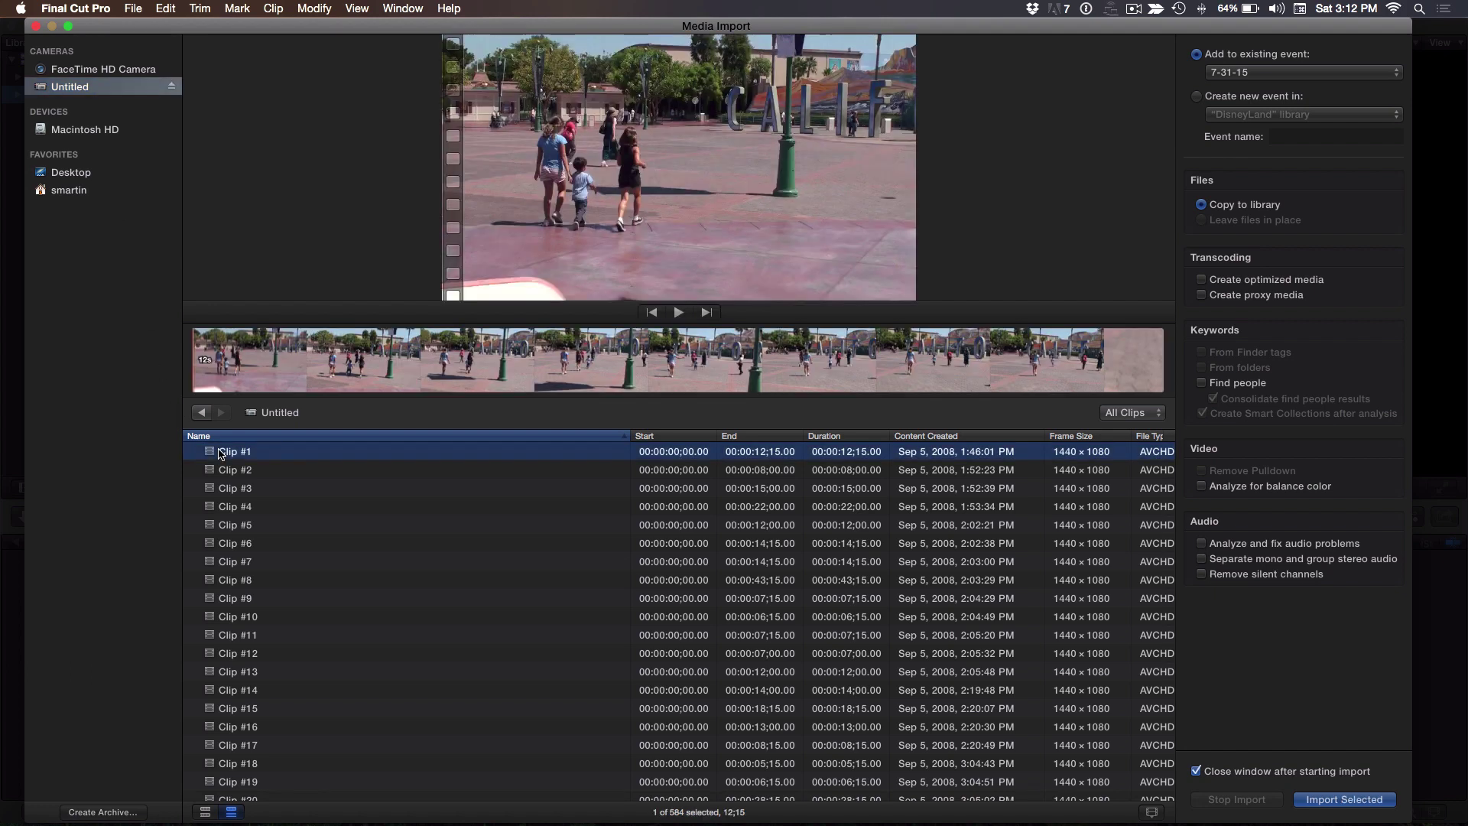
left_click(239, 542)
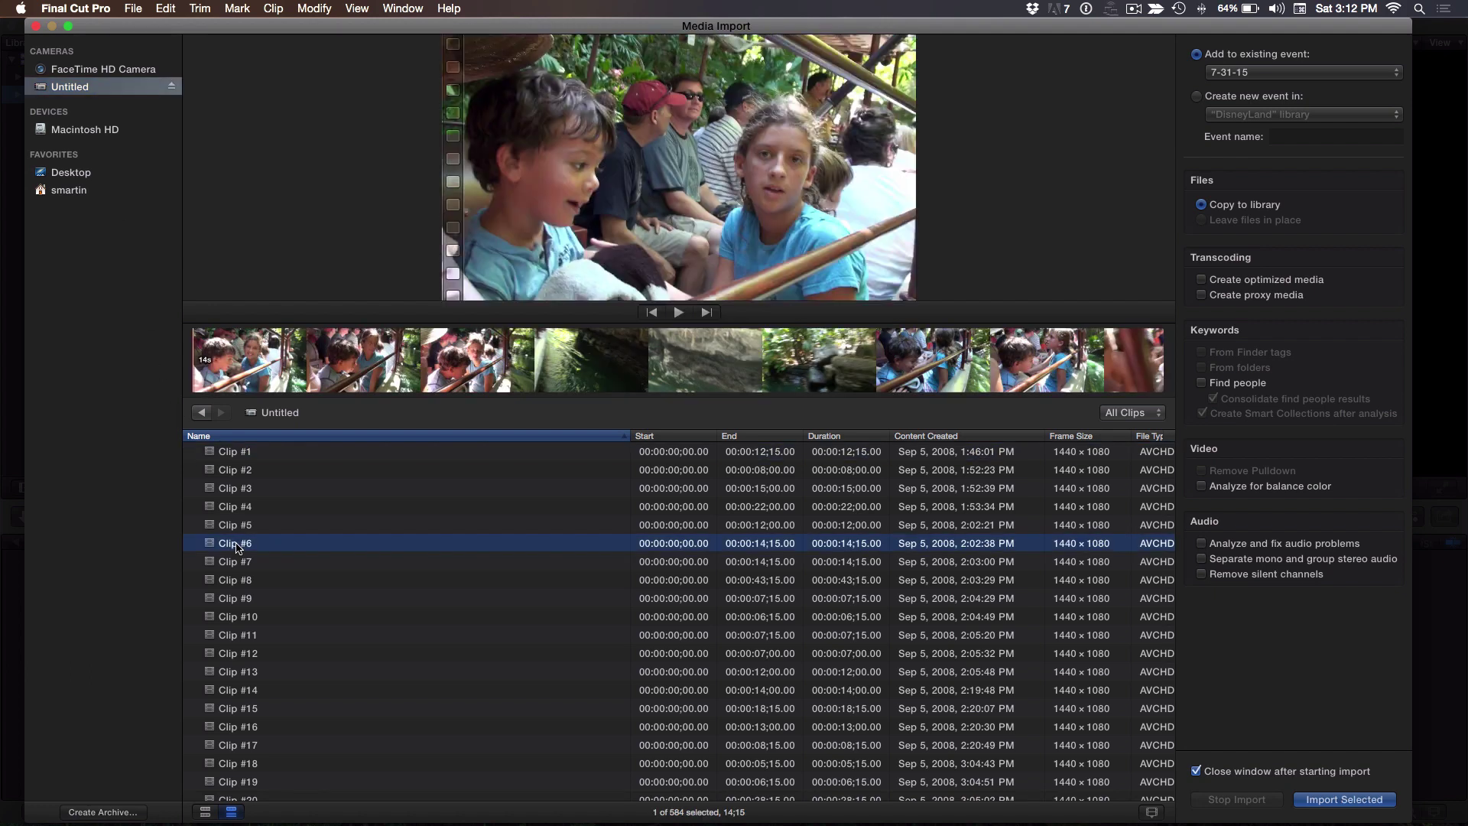
left_click(321, 383)
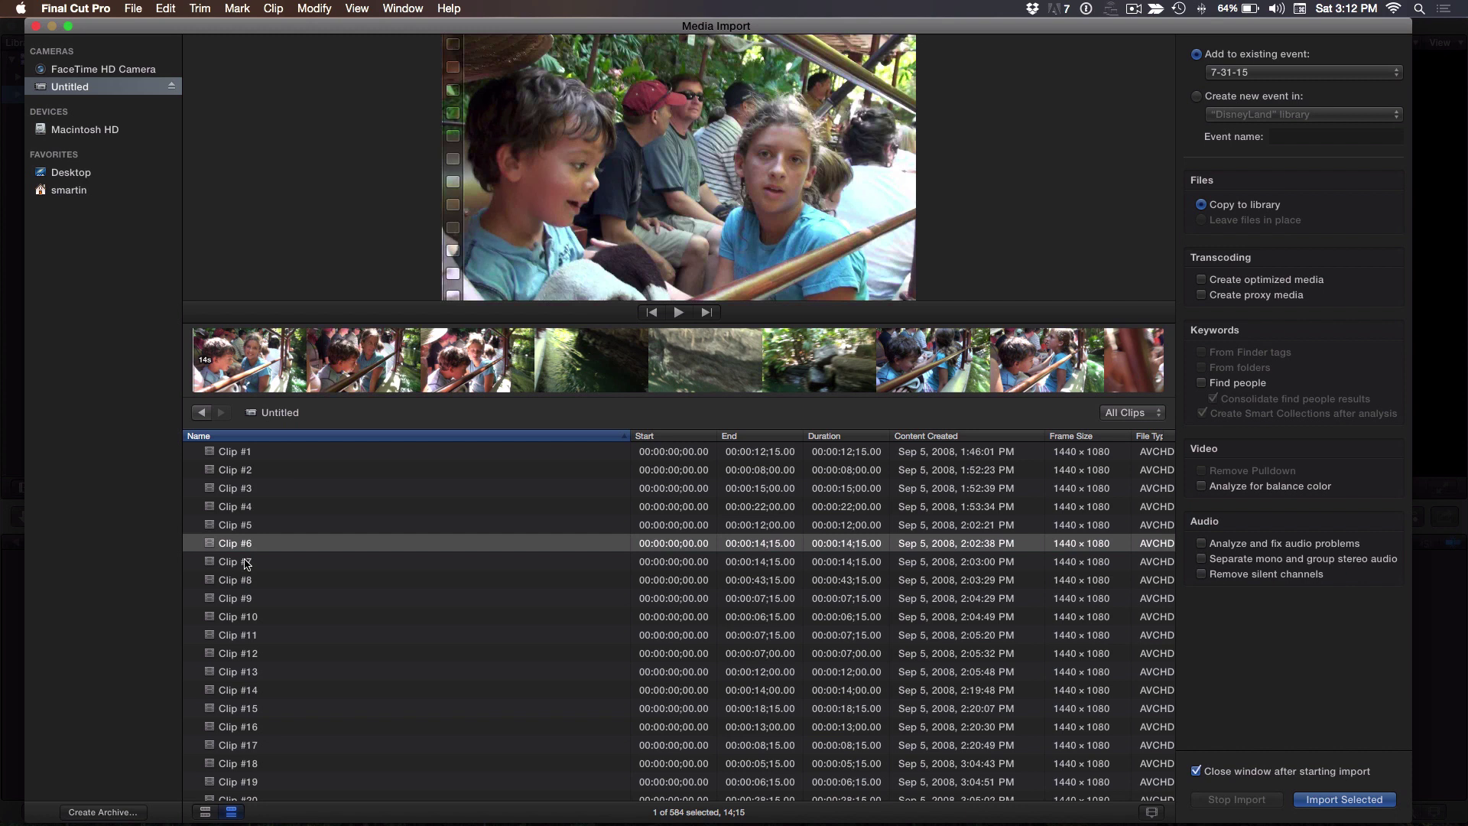
left_click(246, 562)
left_click(425, 359)
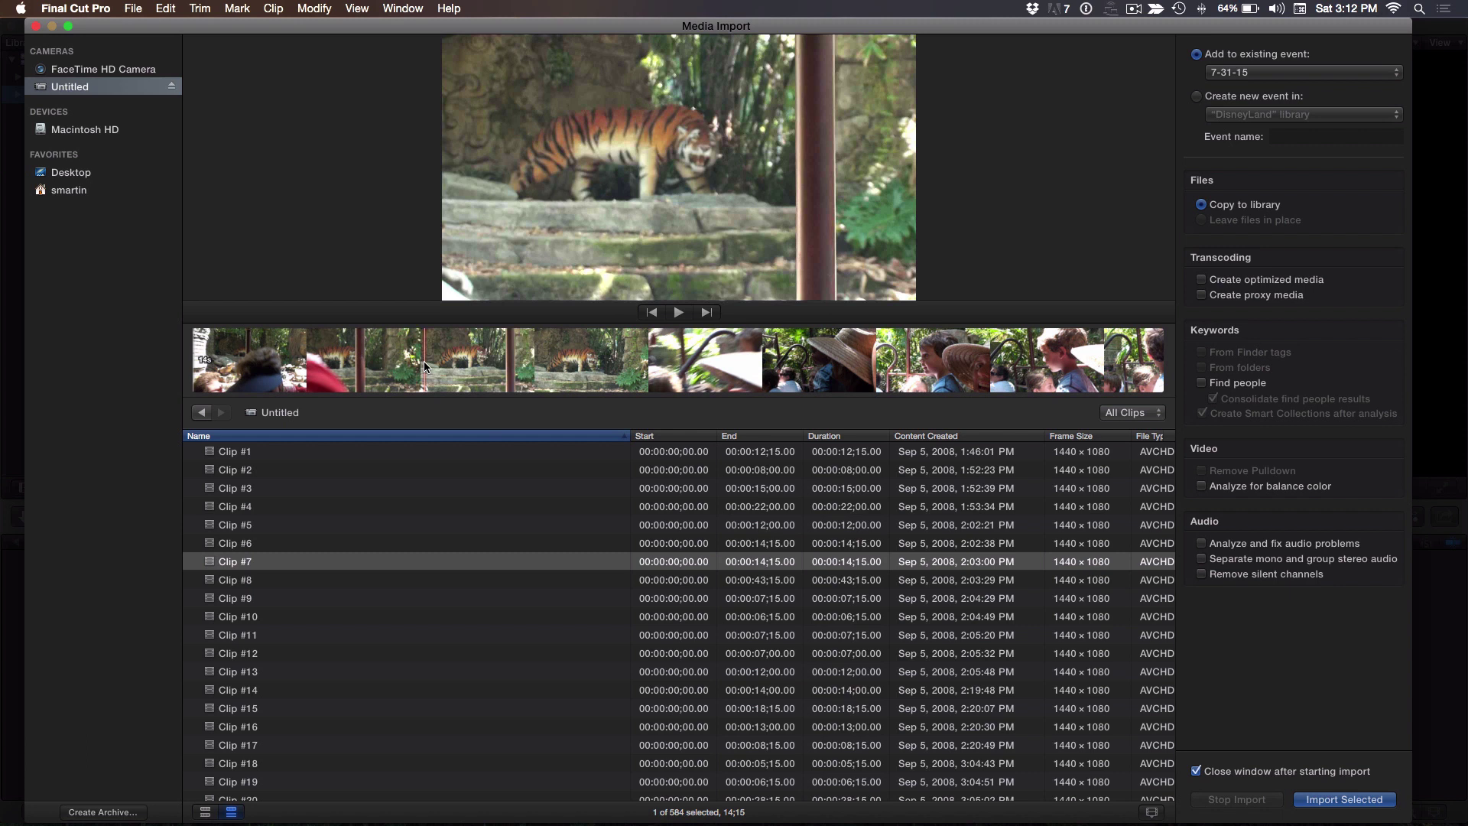
left_click(251, 544)
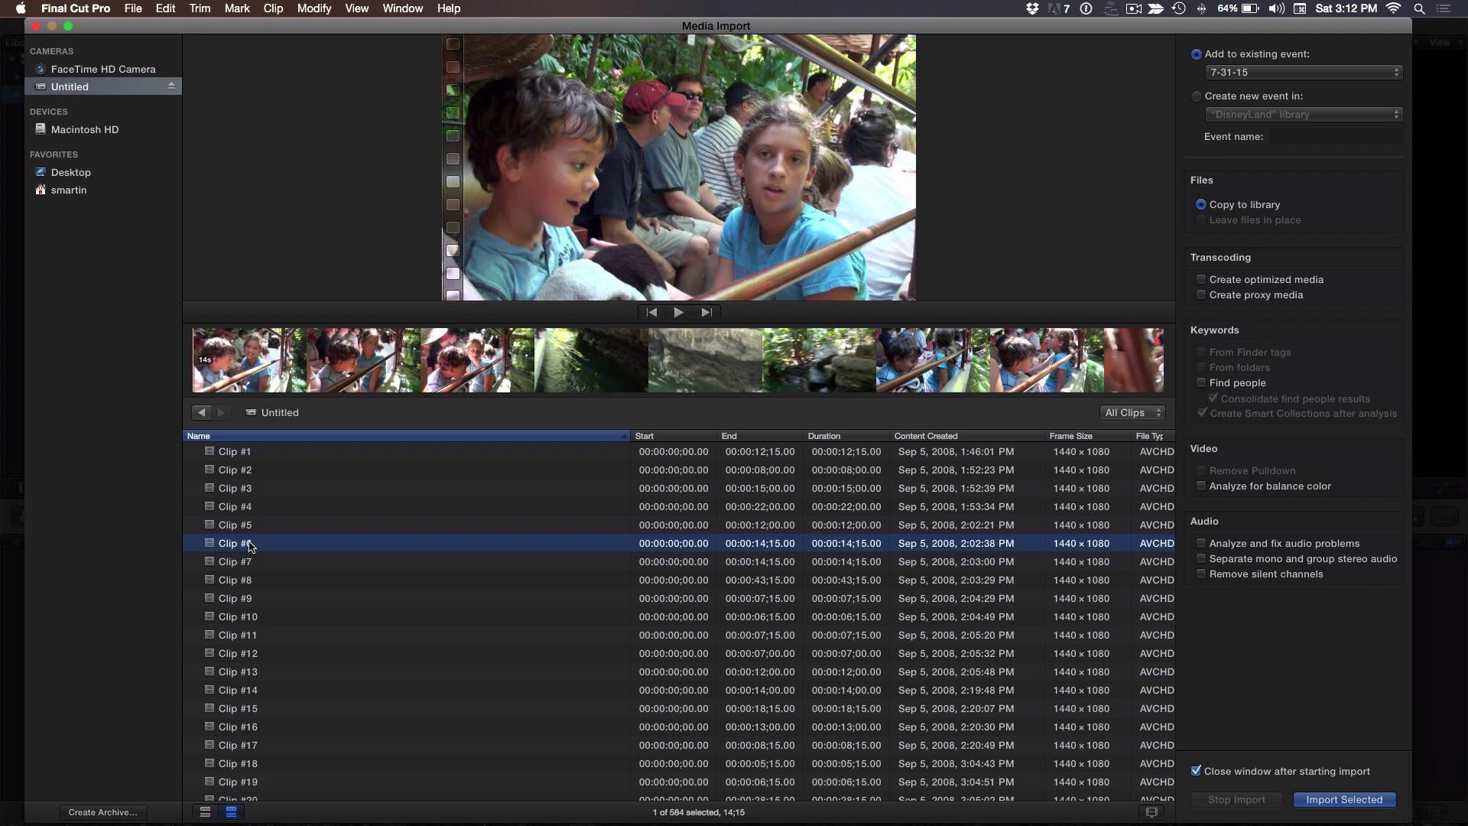
left_click(236, 615, "shift")
left_click(245, 725)
left_click_drag(315, 360, 490, 359)
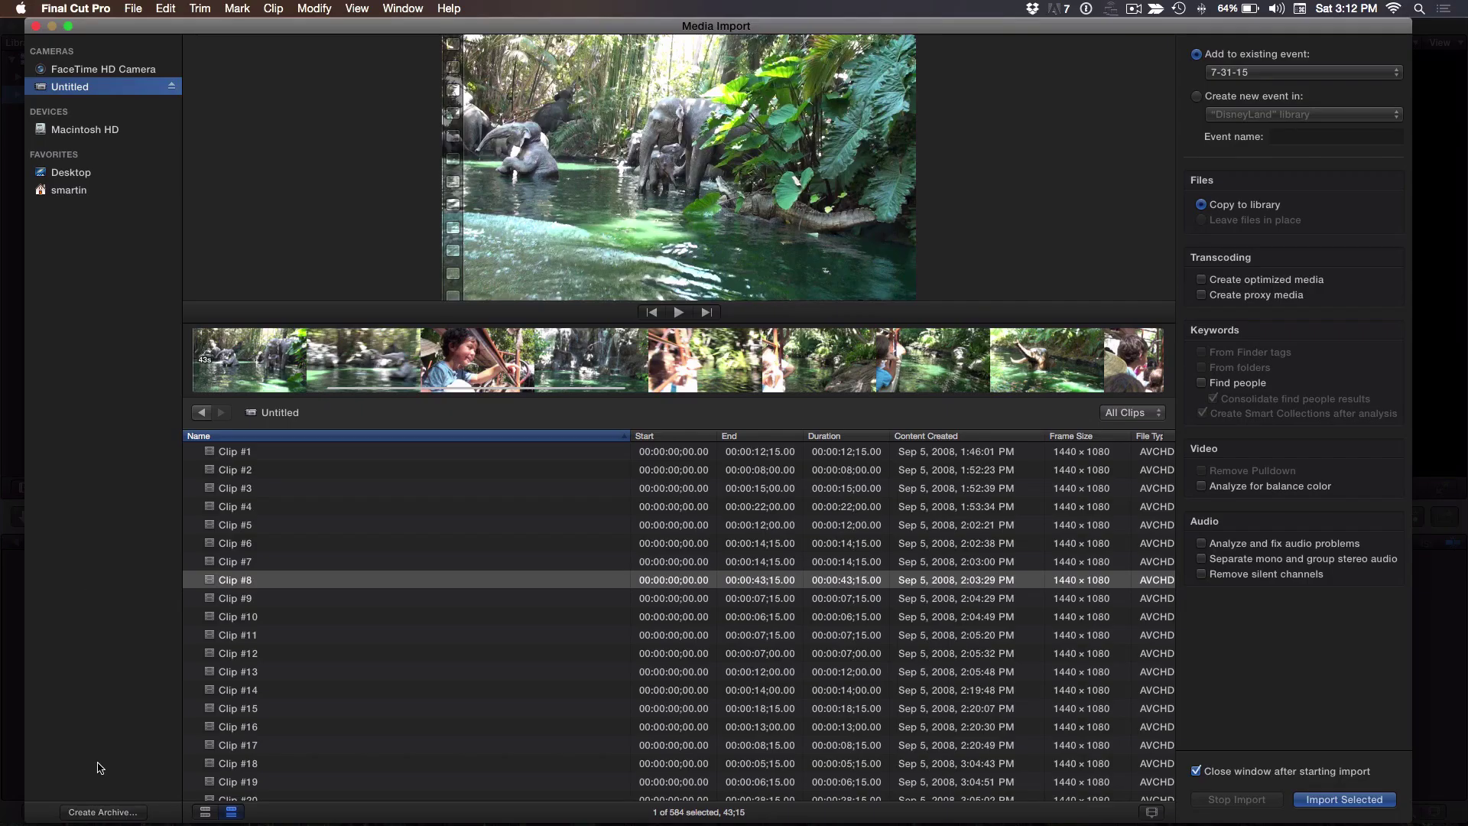
Step: Check the camera archive options without creating an archive, and import Clip #8 into the 7-31-15 event and view it
left_click(90, 814)
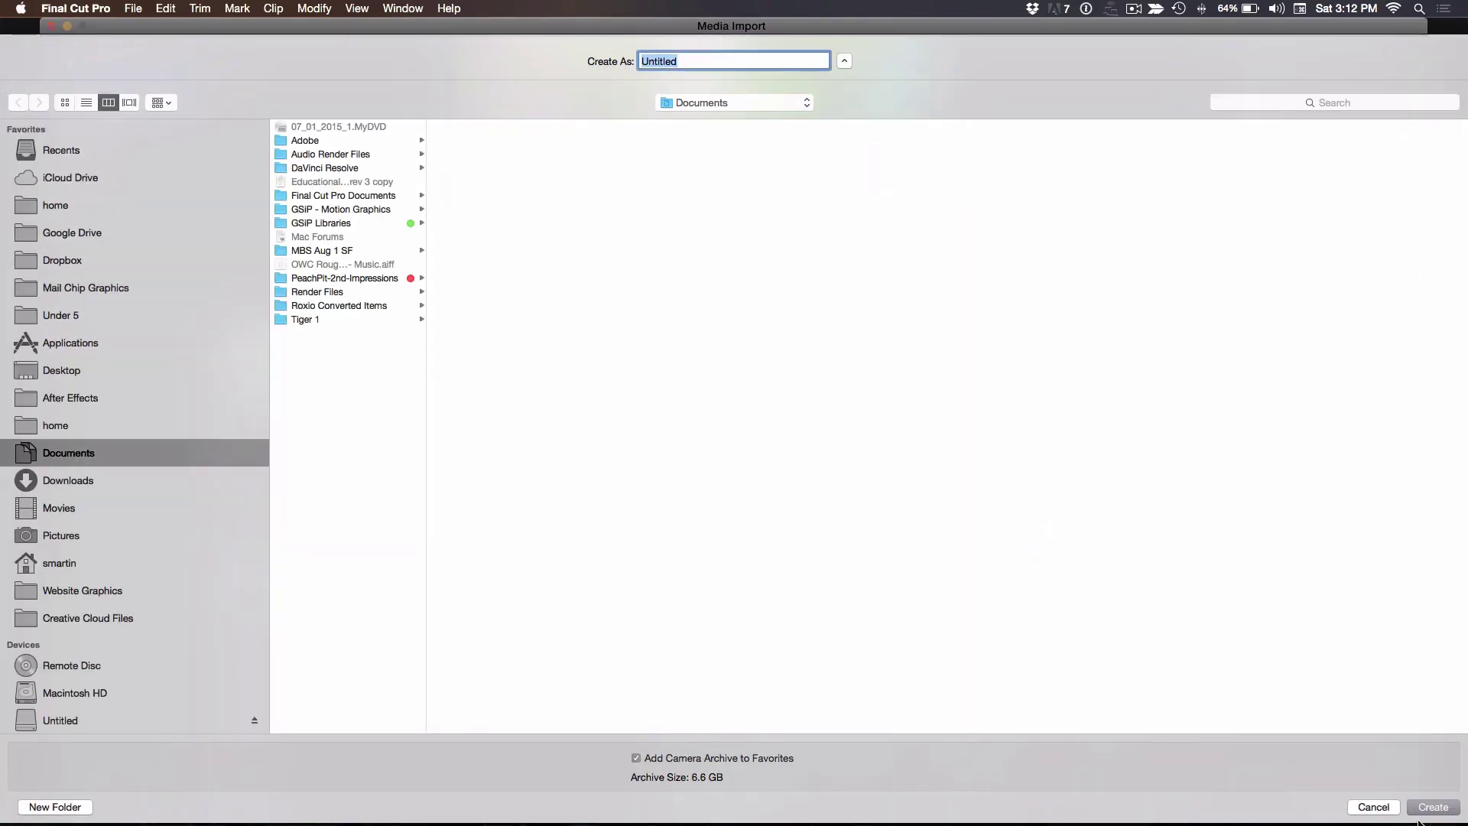
left_click(1367, 813)
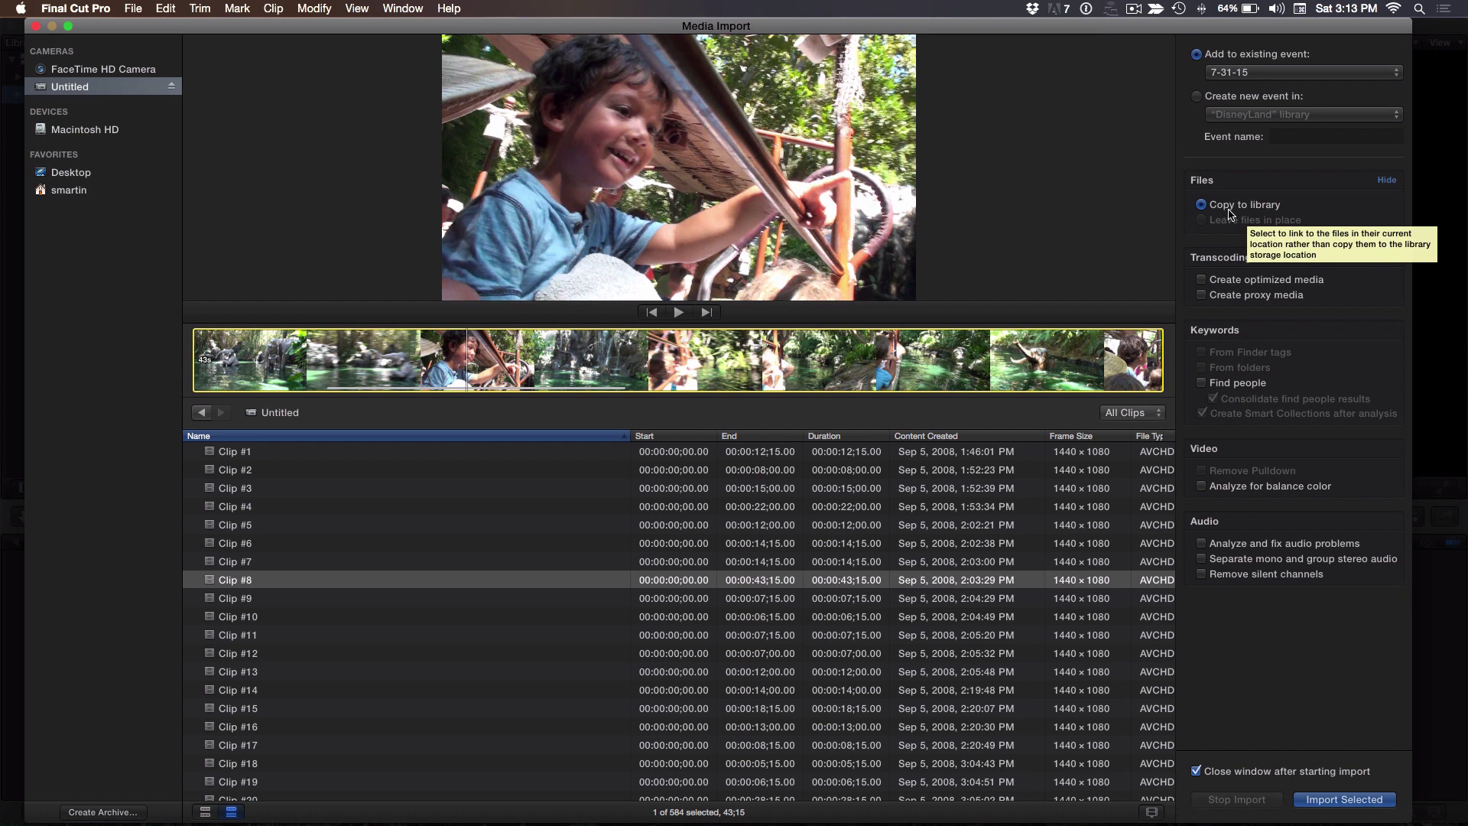
left_click(1312, 802)
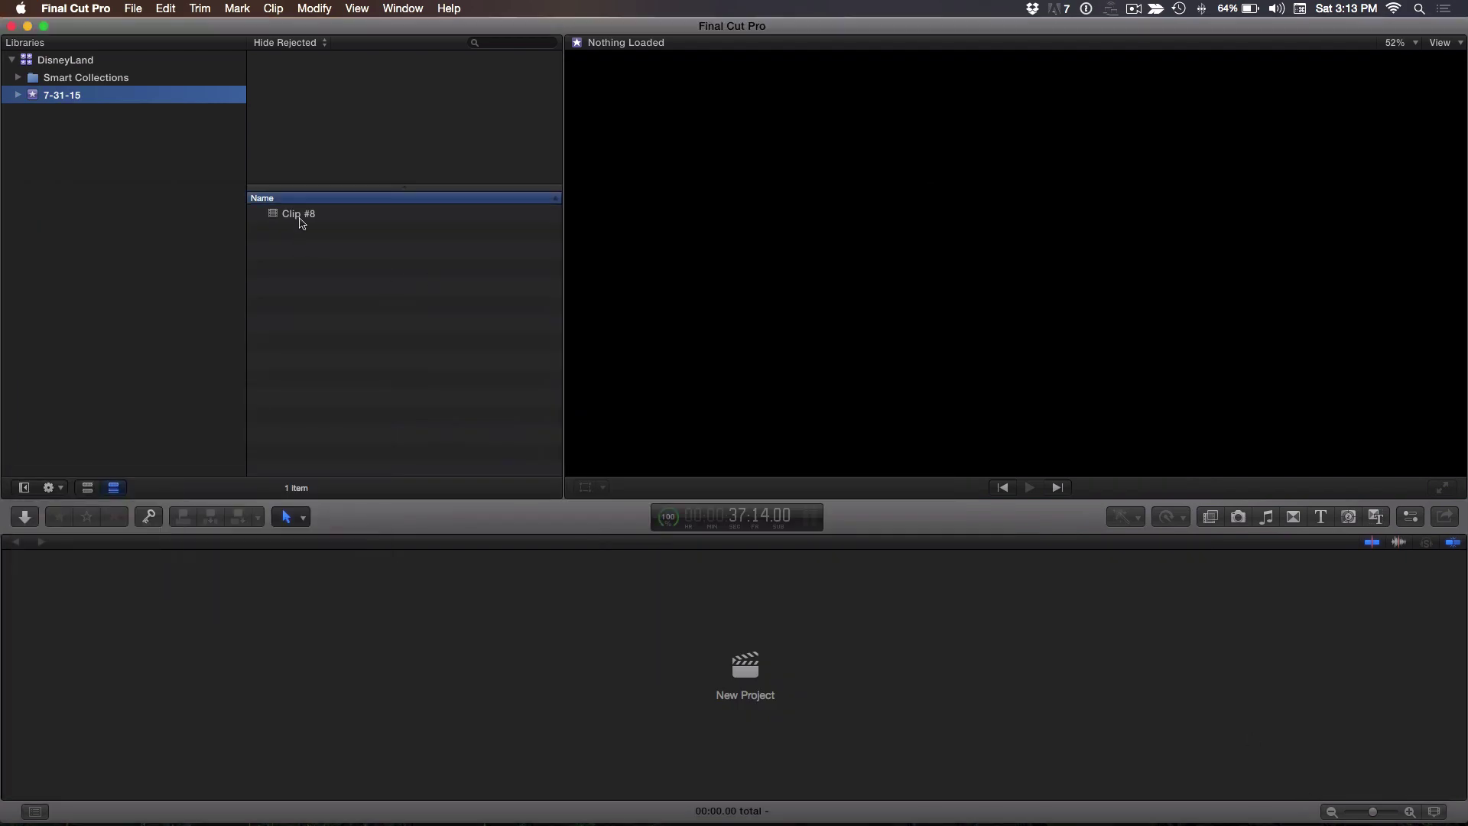
left_click(299, 215)
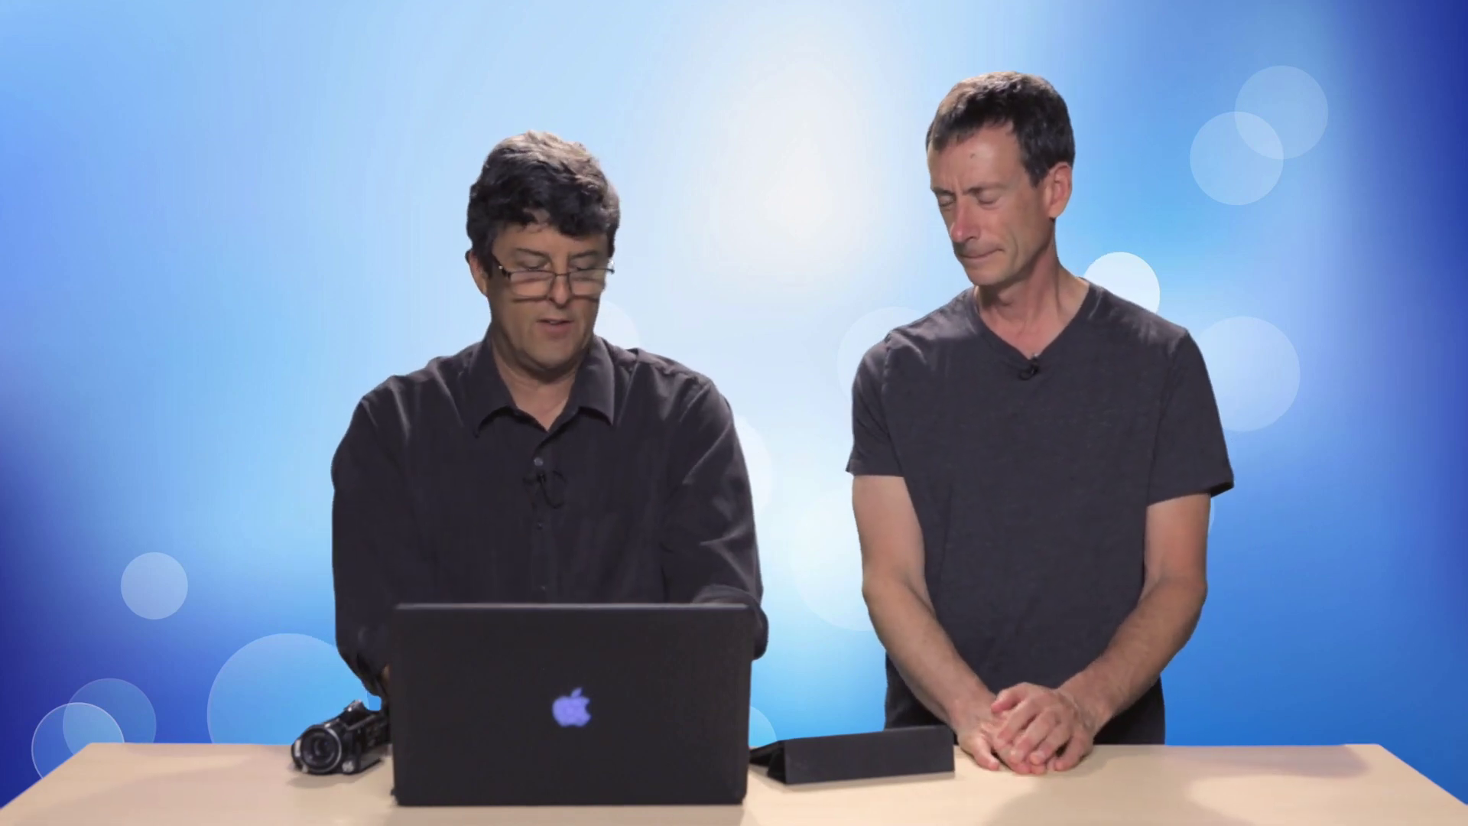
Step: Switch to Finder, hide the other applications, and show the package contents of the AVCHD file on the Untitled card
key("super+Tab")
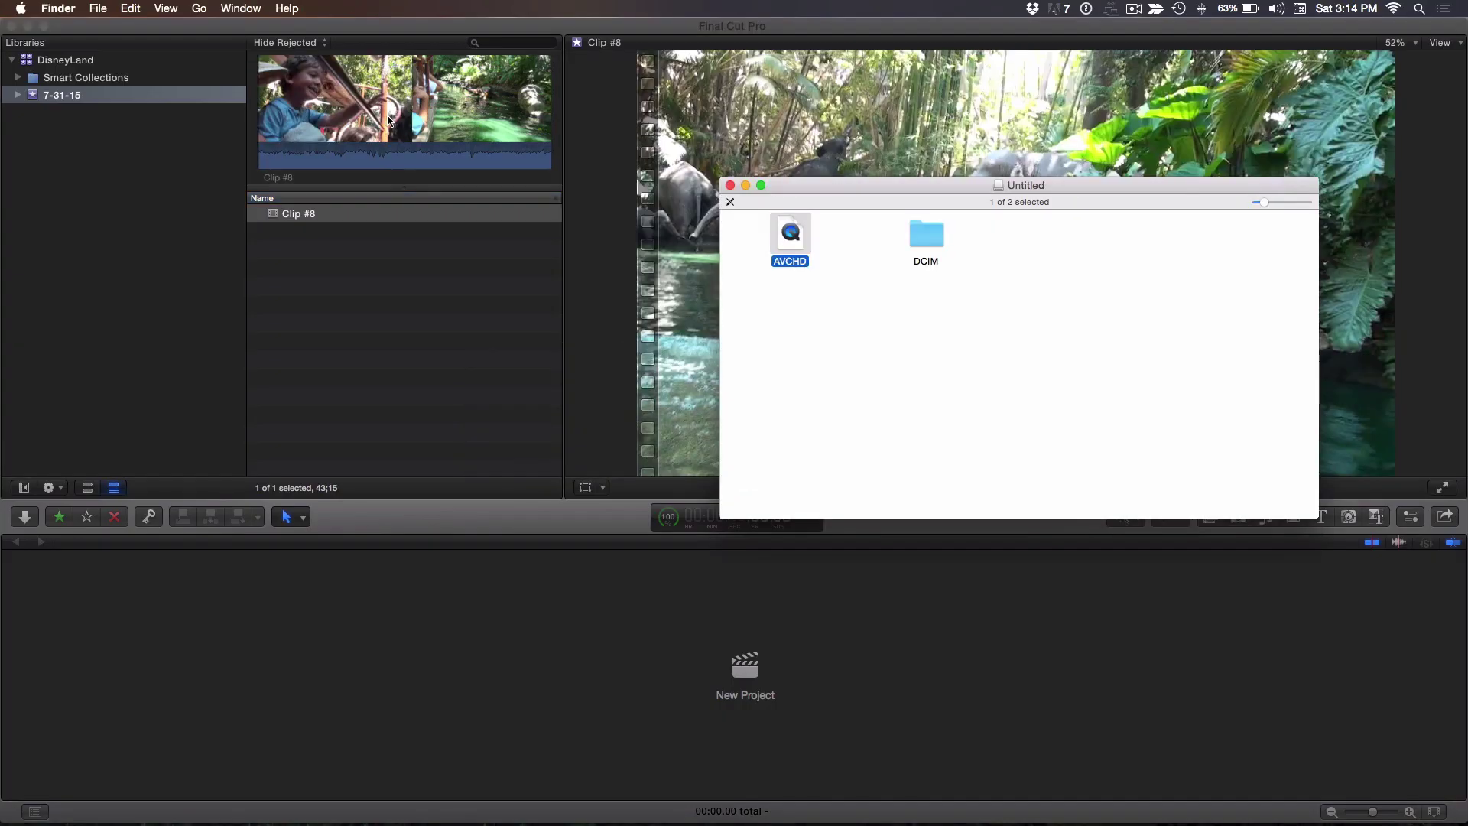
key("super+alt+h")
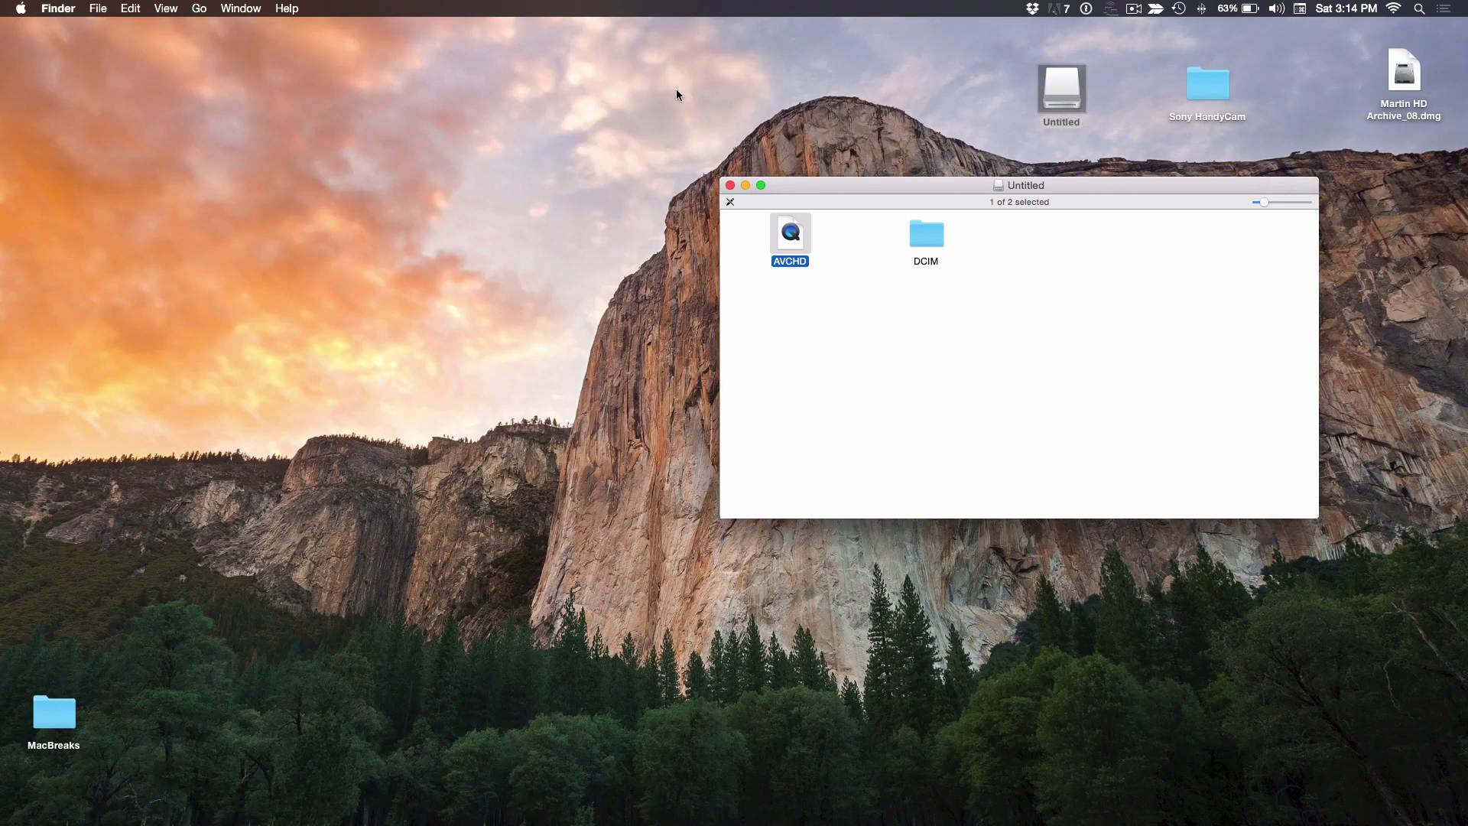
left_click_drag(898, 185, 853, 166)
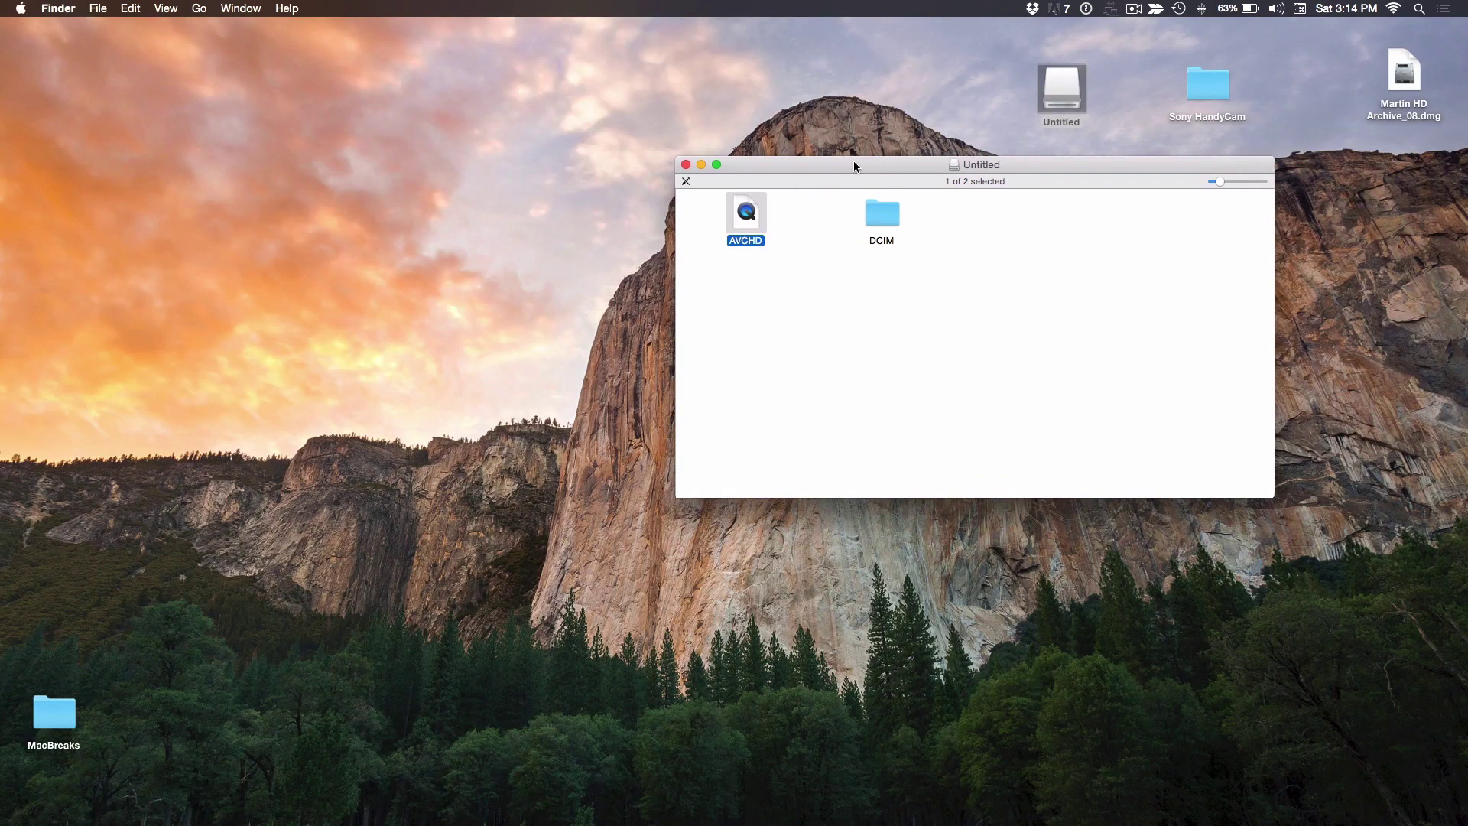
right_click(752, 228)
left_click(783, 256)
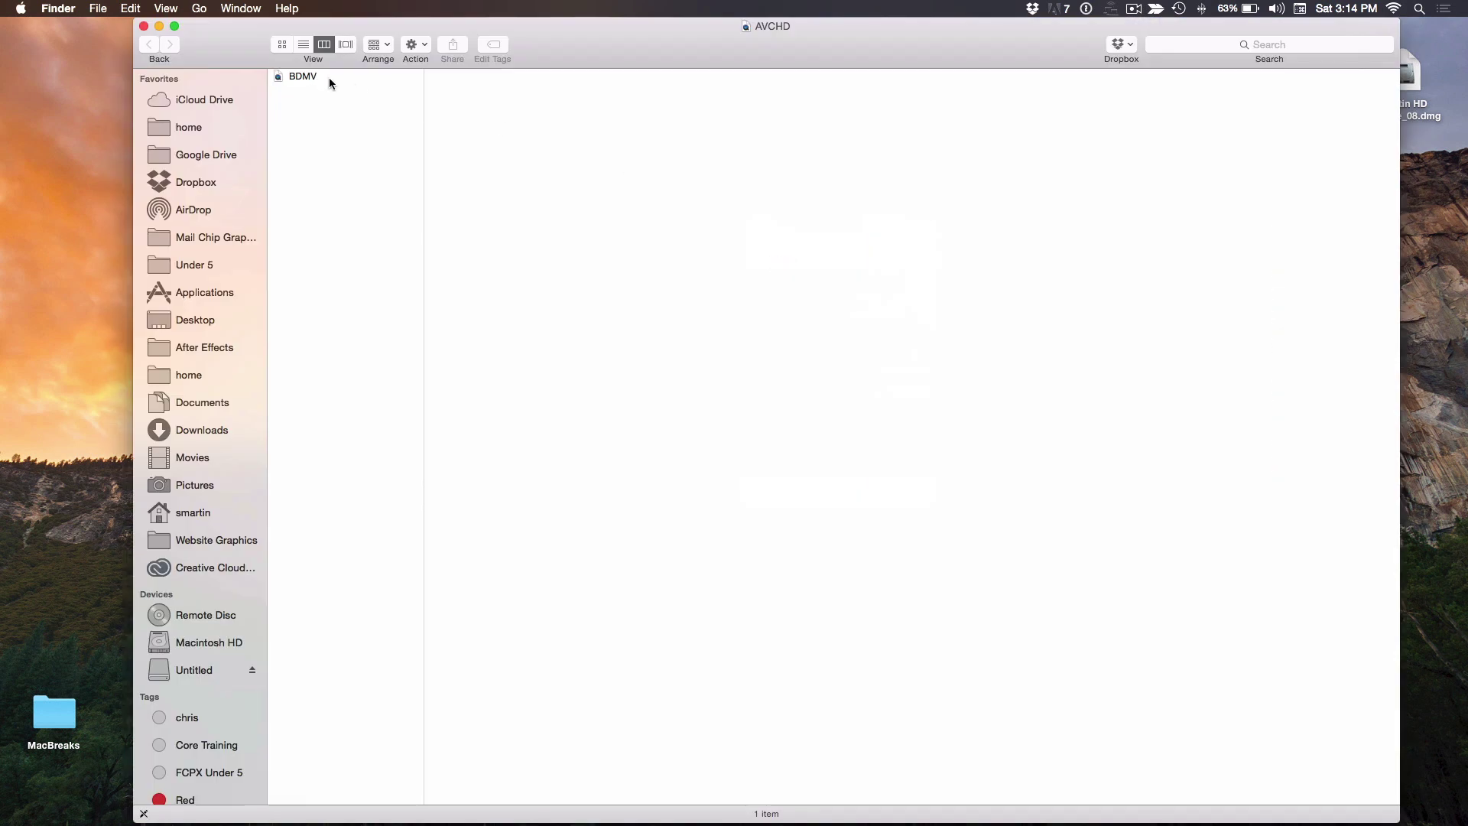
Step: Show the BDMV package contents, examine the MTS files in its STREAM folder, and go back out of the package
right_click(314, 75)
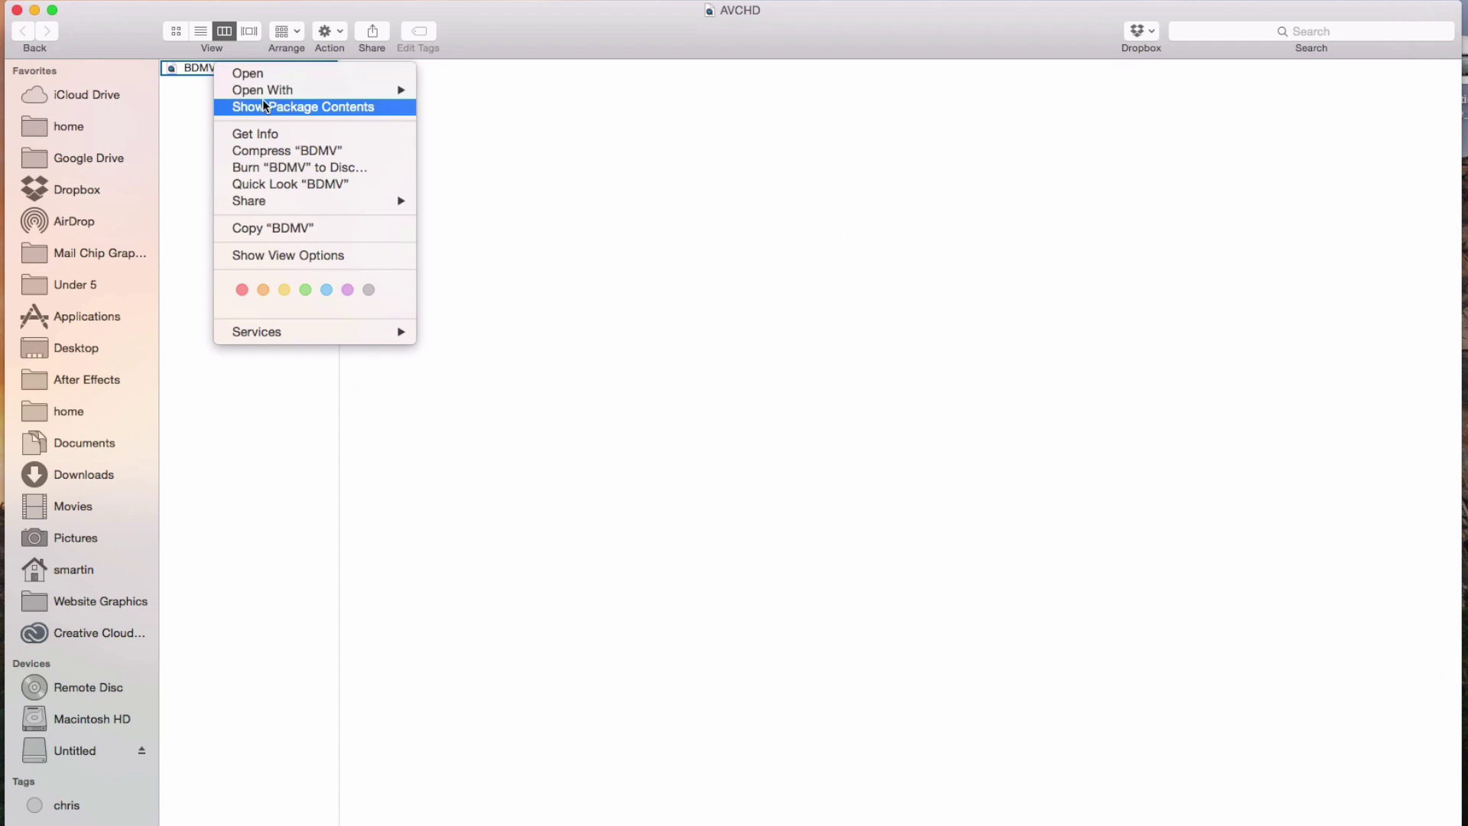
left_click(263, 105)
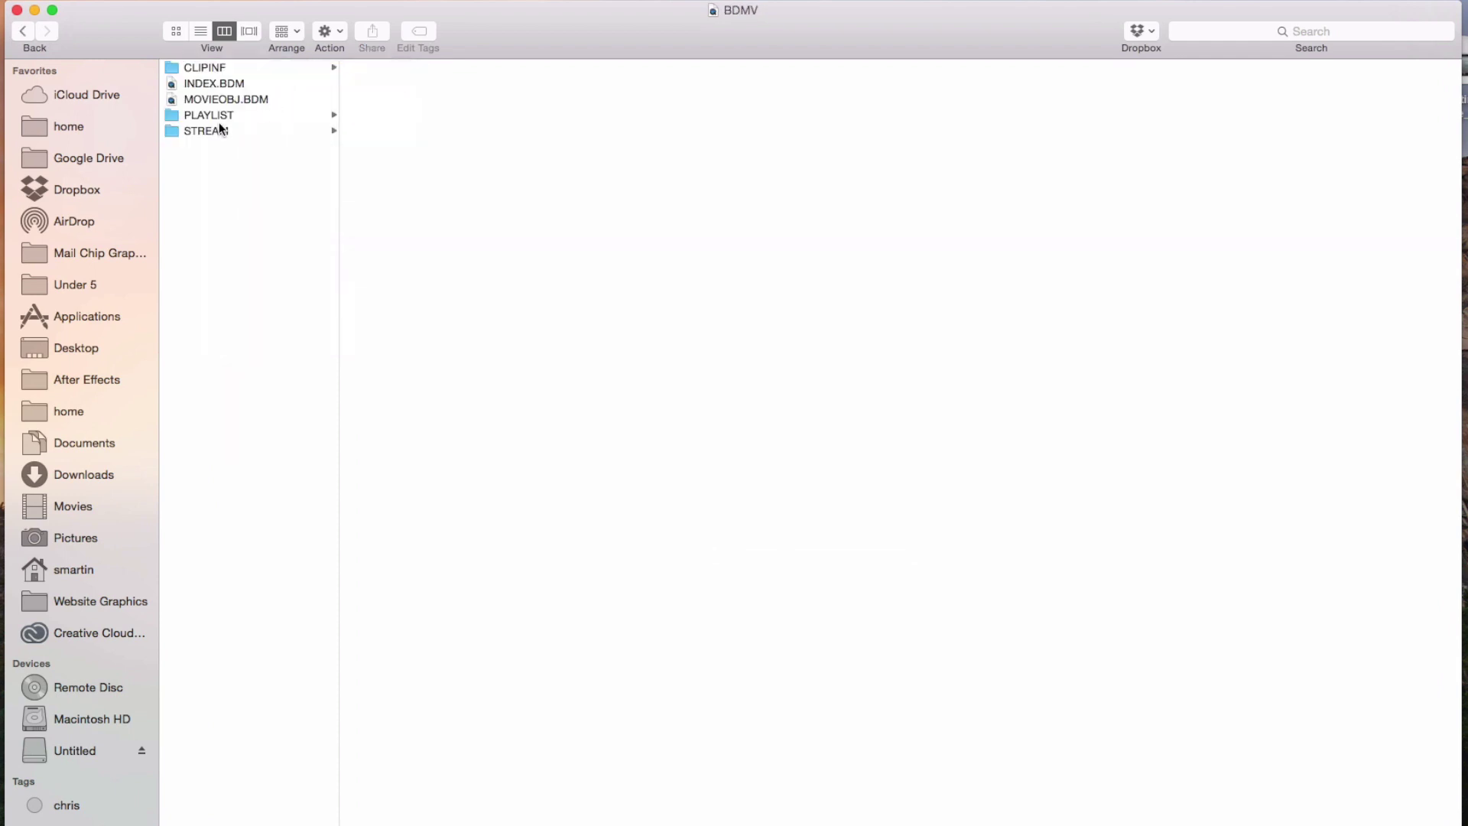
left_click(219, 130)
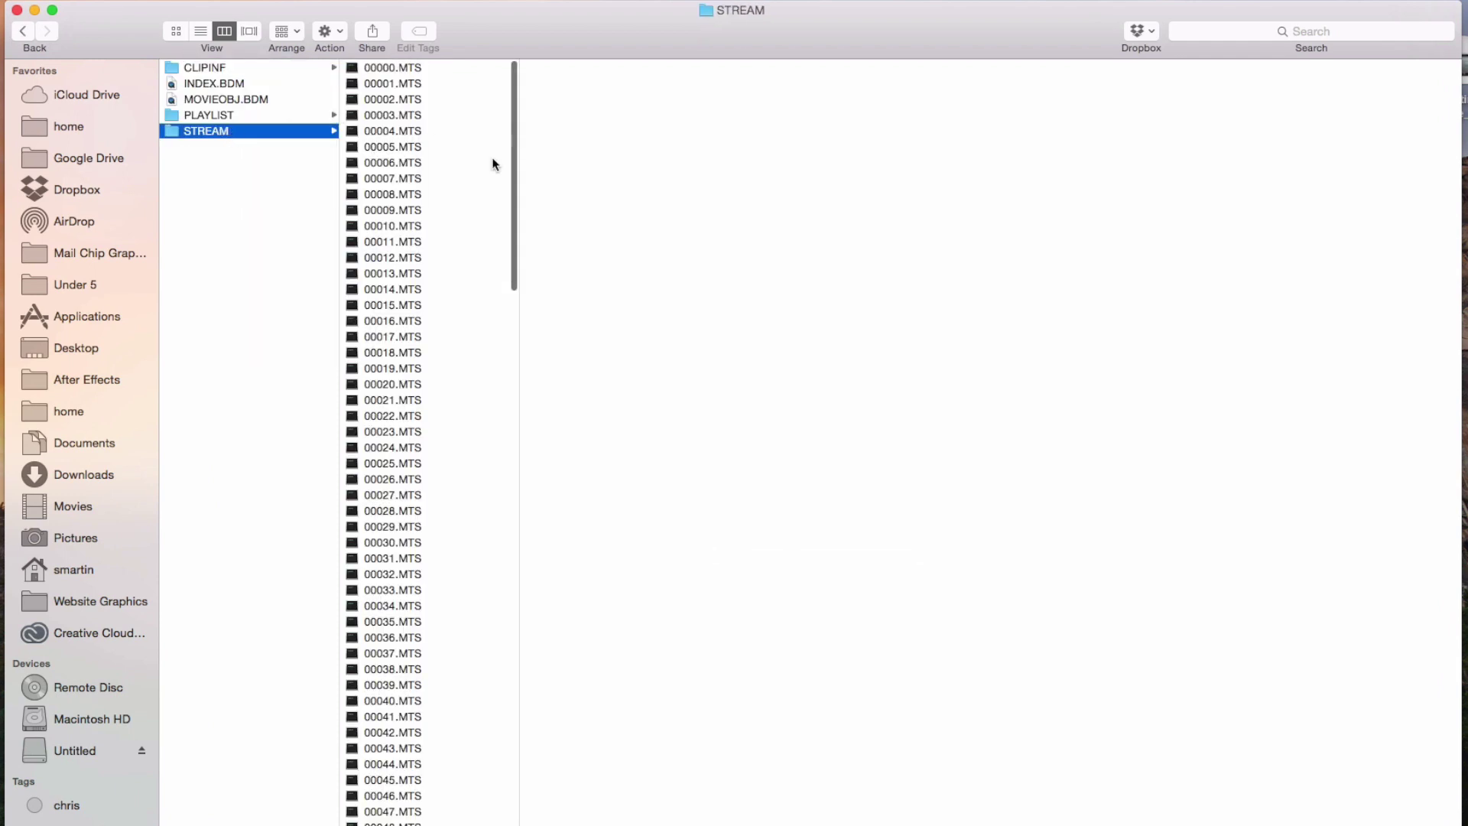
scroll(473, 159, "down", 3)
scroll(472, 159, "down", 10)
left_click_drag(472, 164, 404, 277)
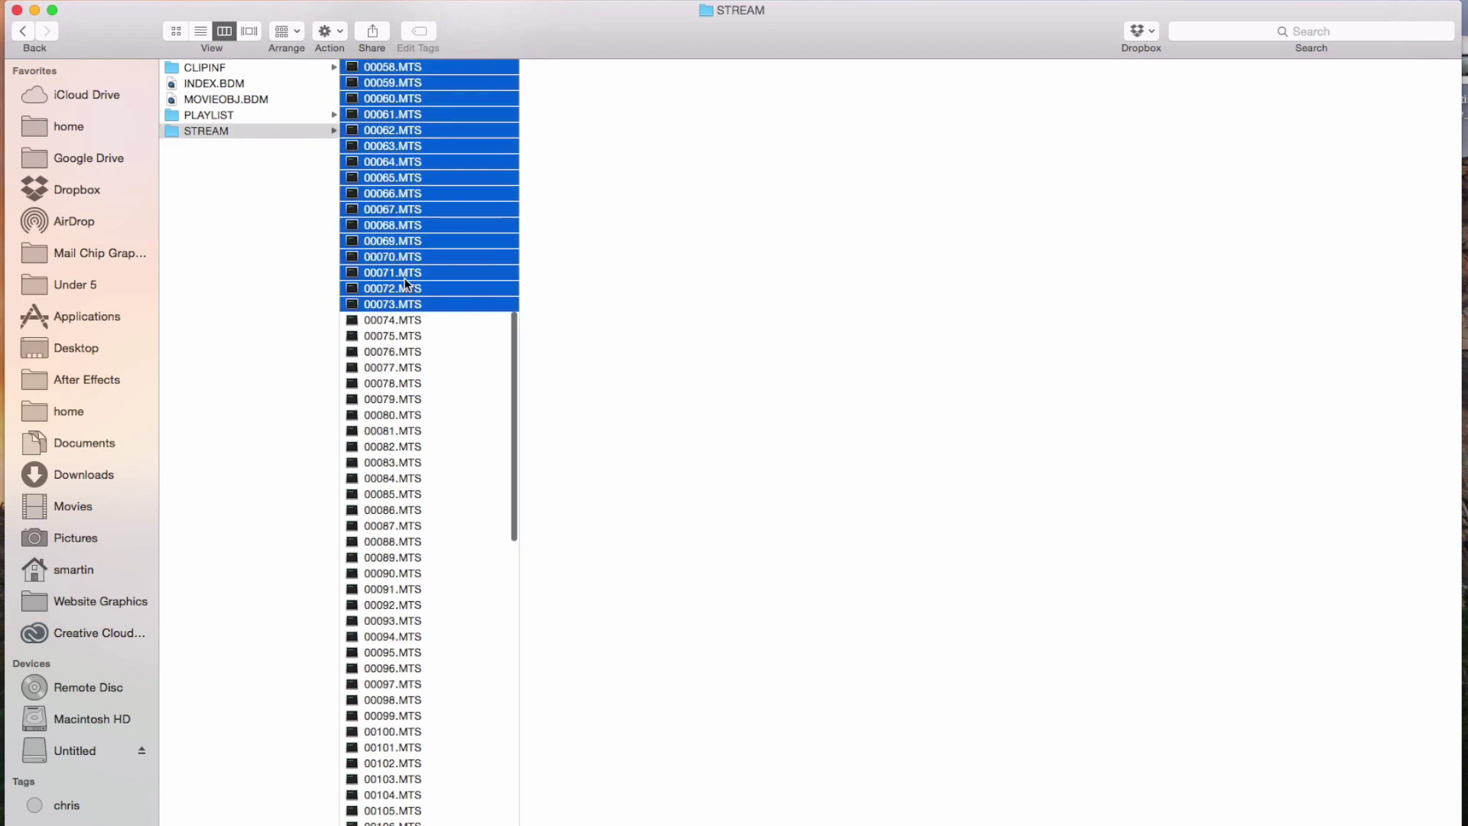
left_click(419, 369)
left_click(417, 446)
left_click(413, 241)
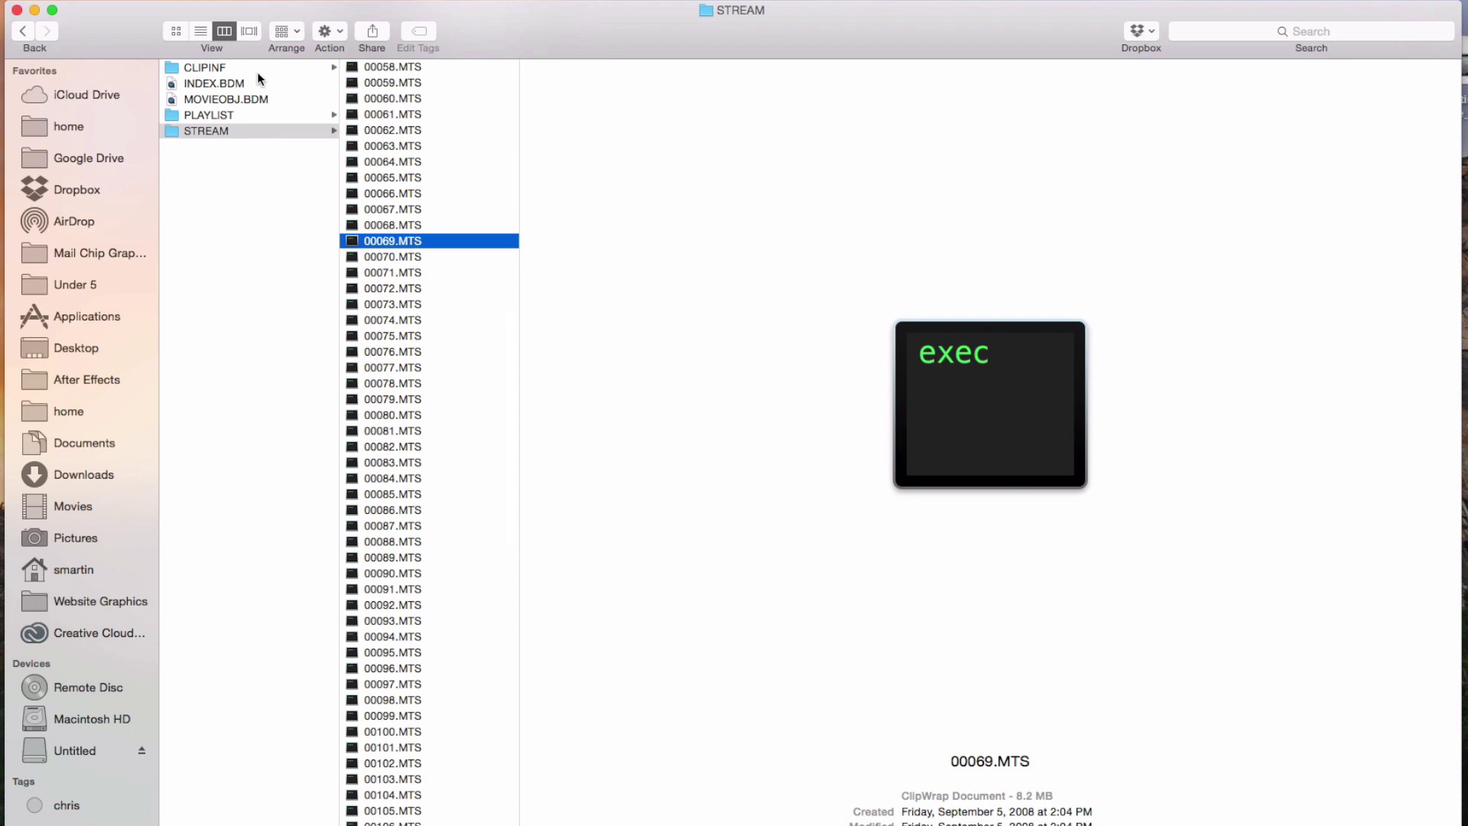
left_click(24, 33)
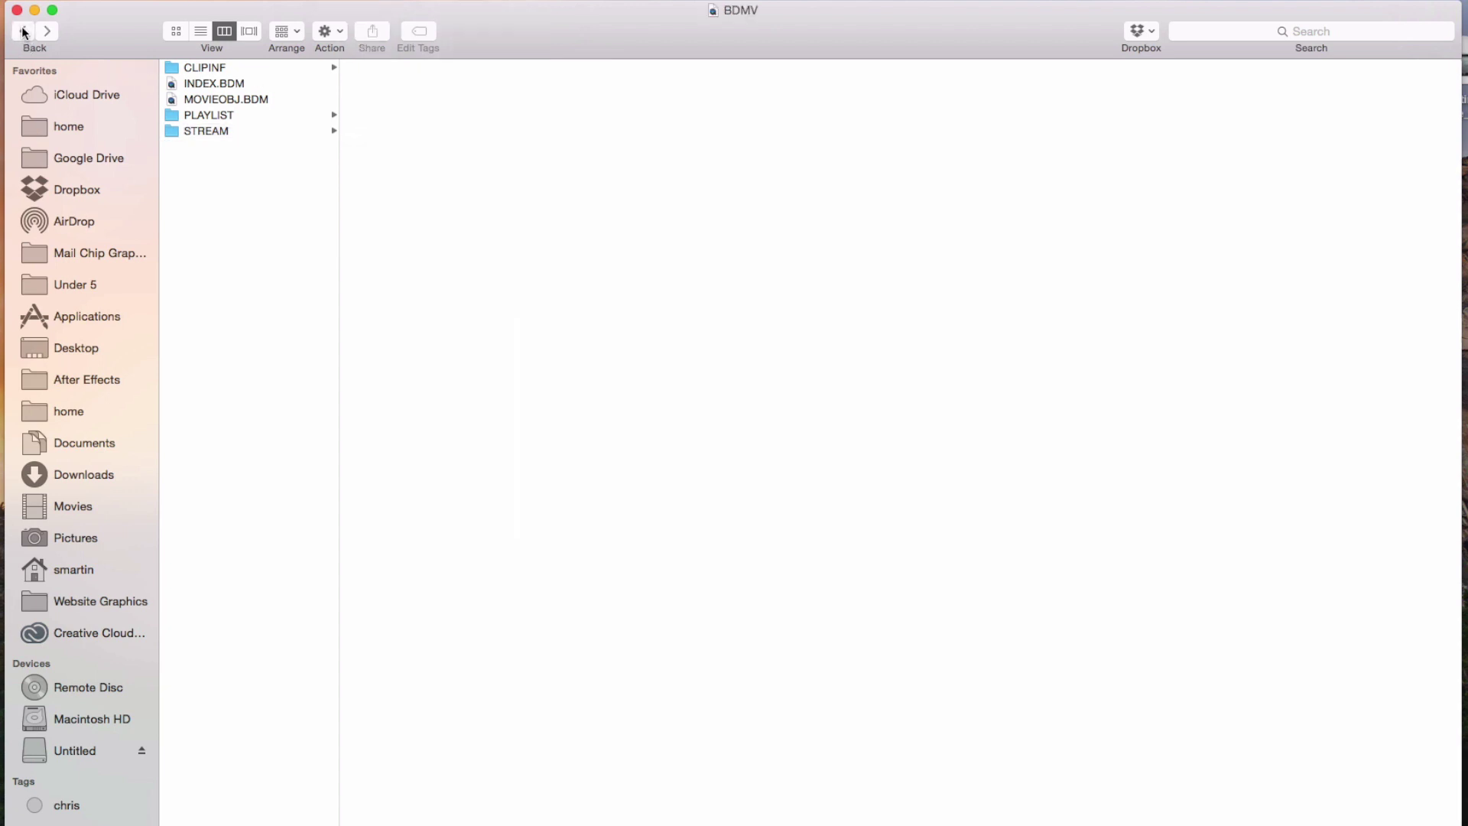
left_click(23, 33)
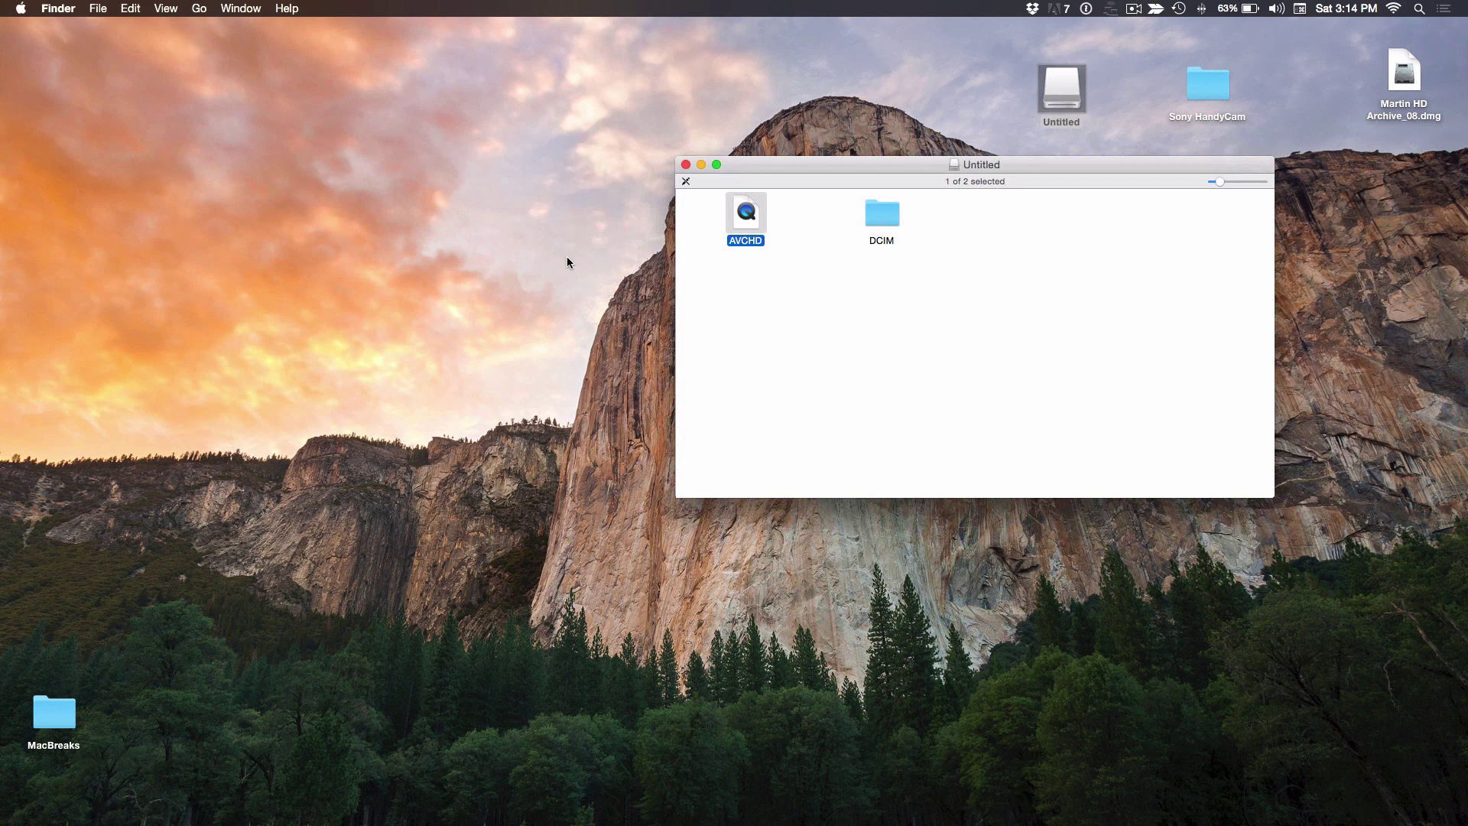
Step: Move the Sony HandyCam folder to a clear spot on the desktop beside the Untitled window, and check the AVCHD collection inside it
left_click_drag(1197, 103, 557, 180)
double_click(557, 164)
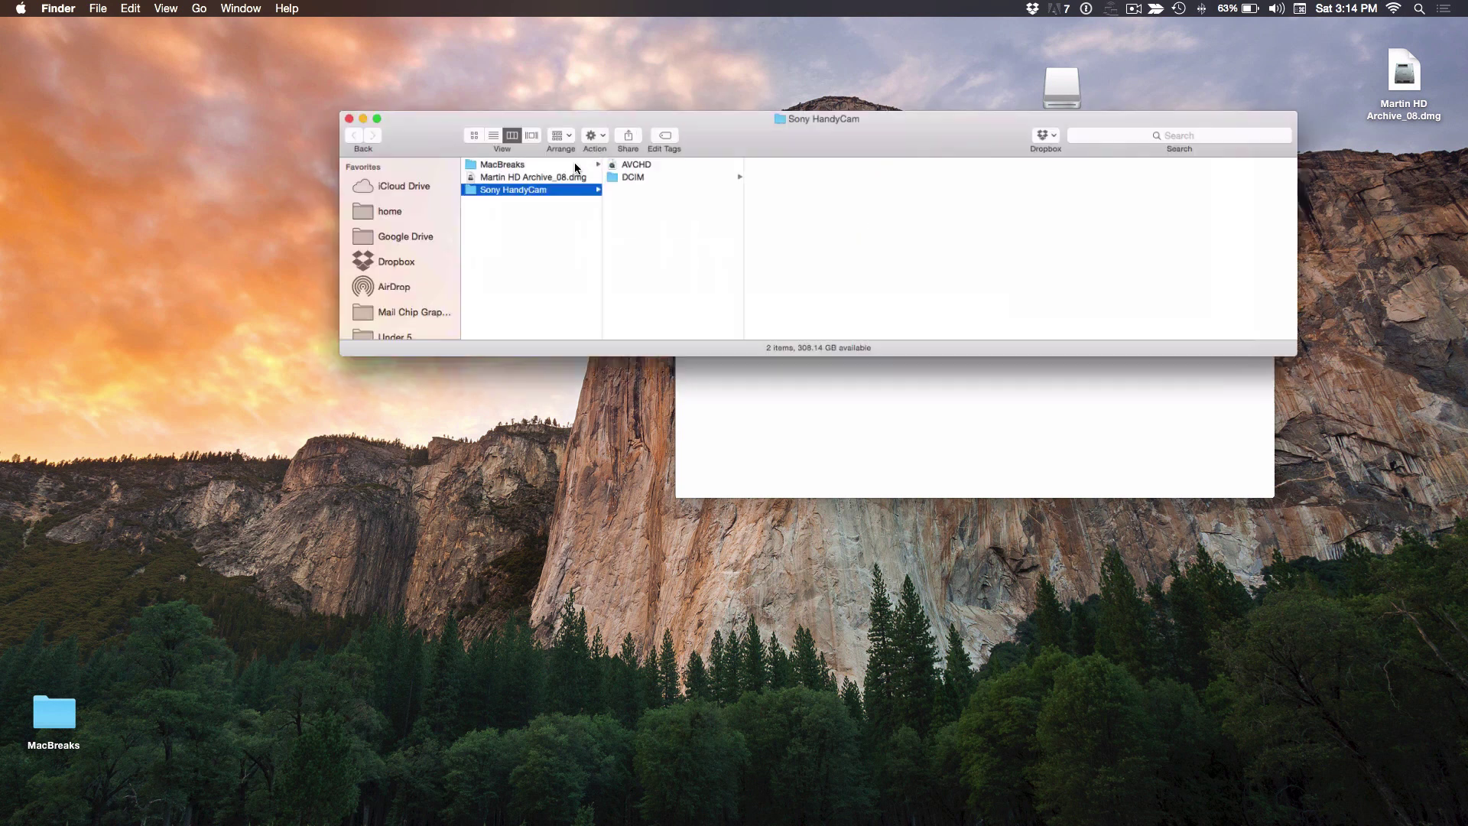
left_click(664, 167)
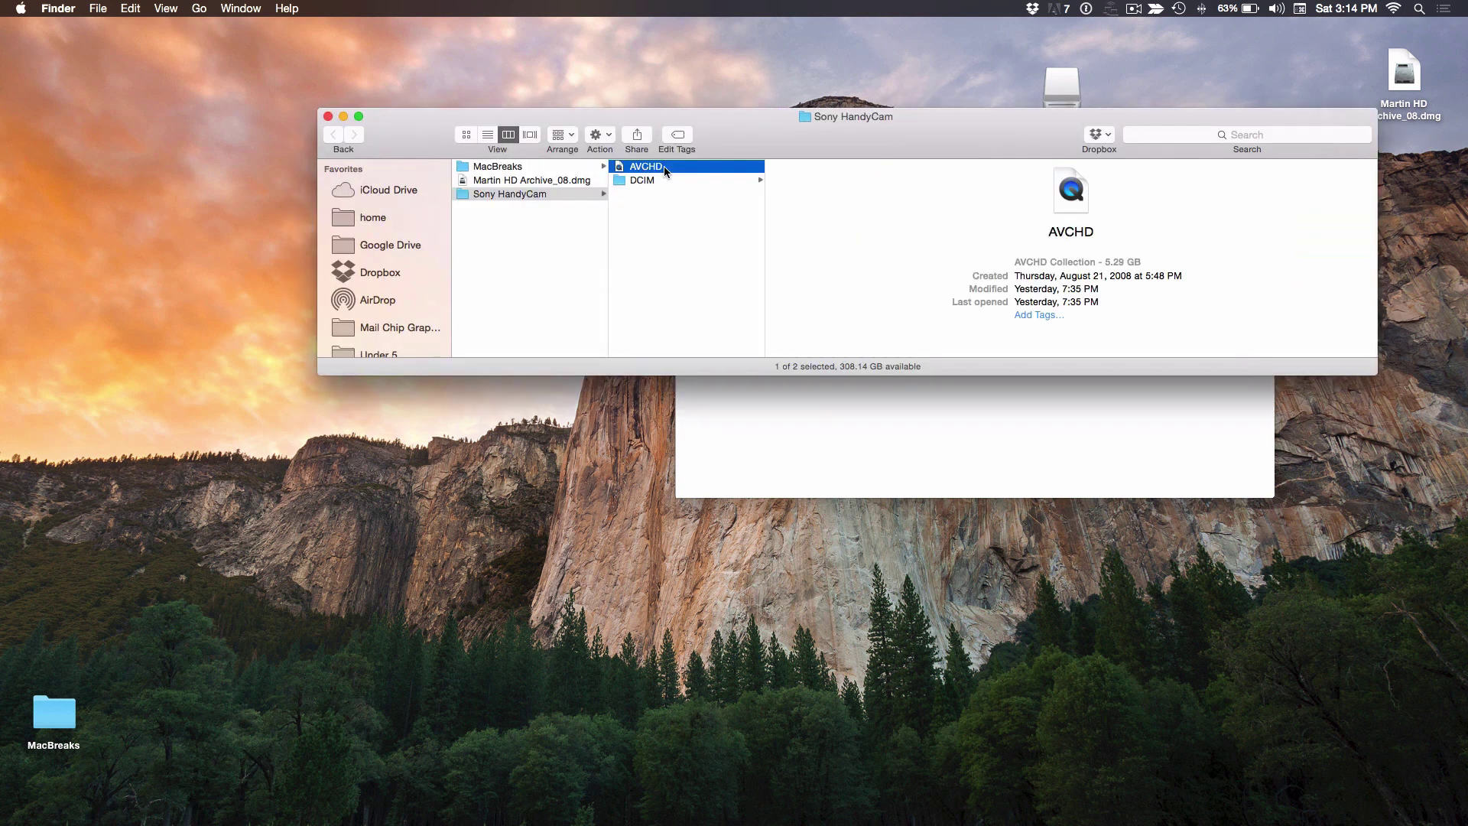
Step: Look through the JPG photos in the DCIM folder's 101MSDCF subfolder, and close both Finder windows
left_click(652, 180)
left_click(822, 175)
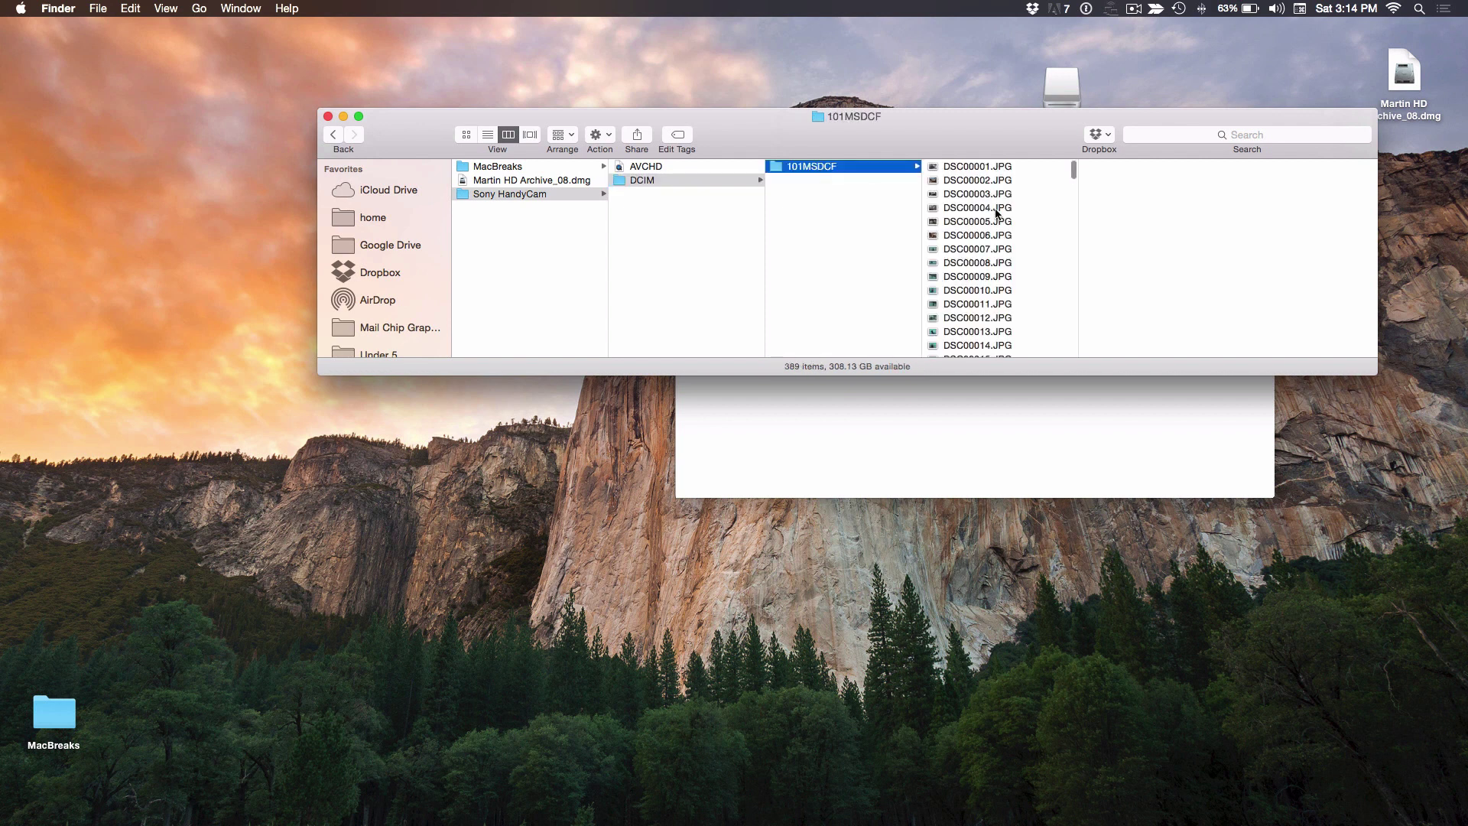
left_click(983, 209)
left_click(985, 250)
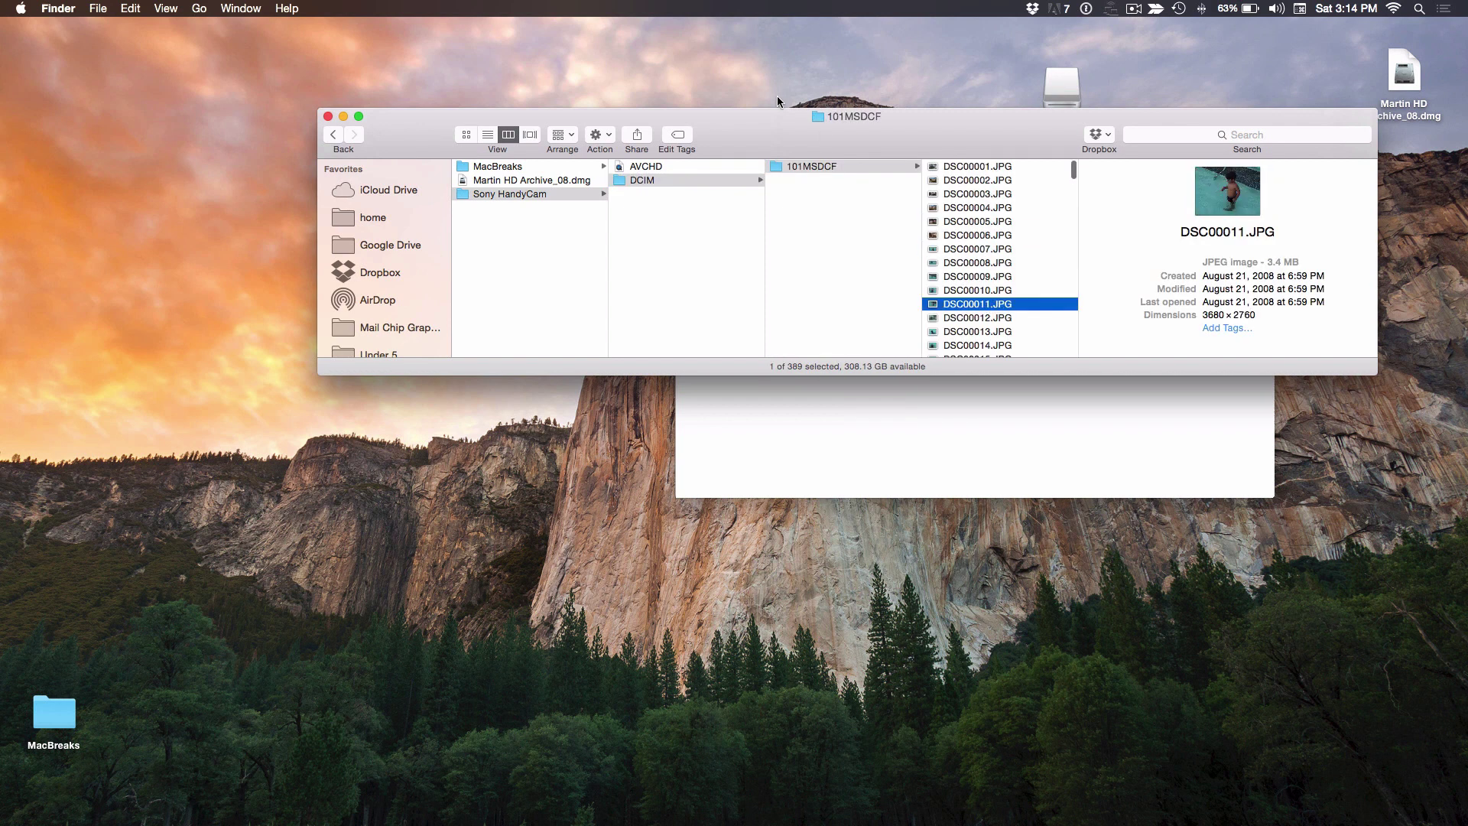
left_click(328, 116)
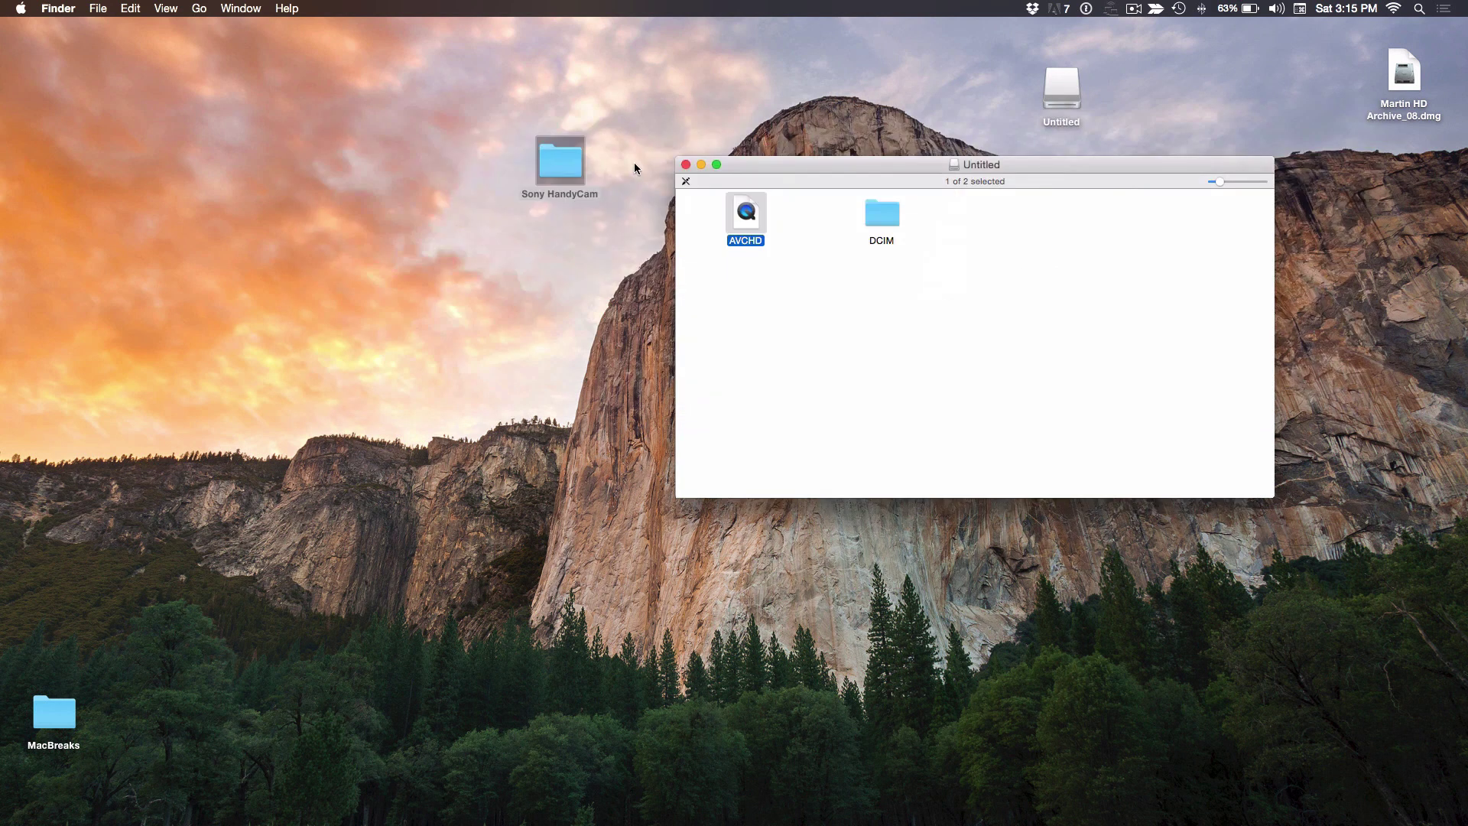
left_click(686, 165)
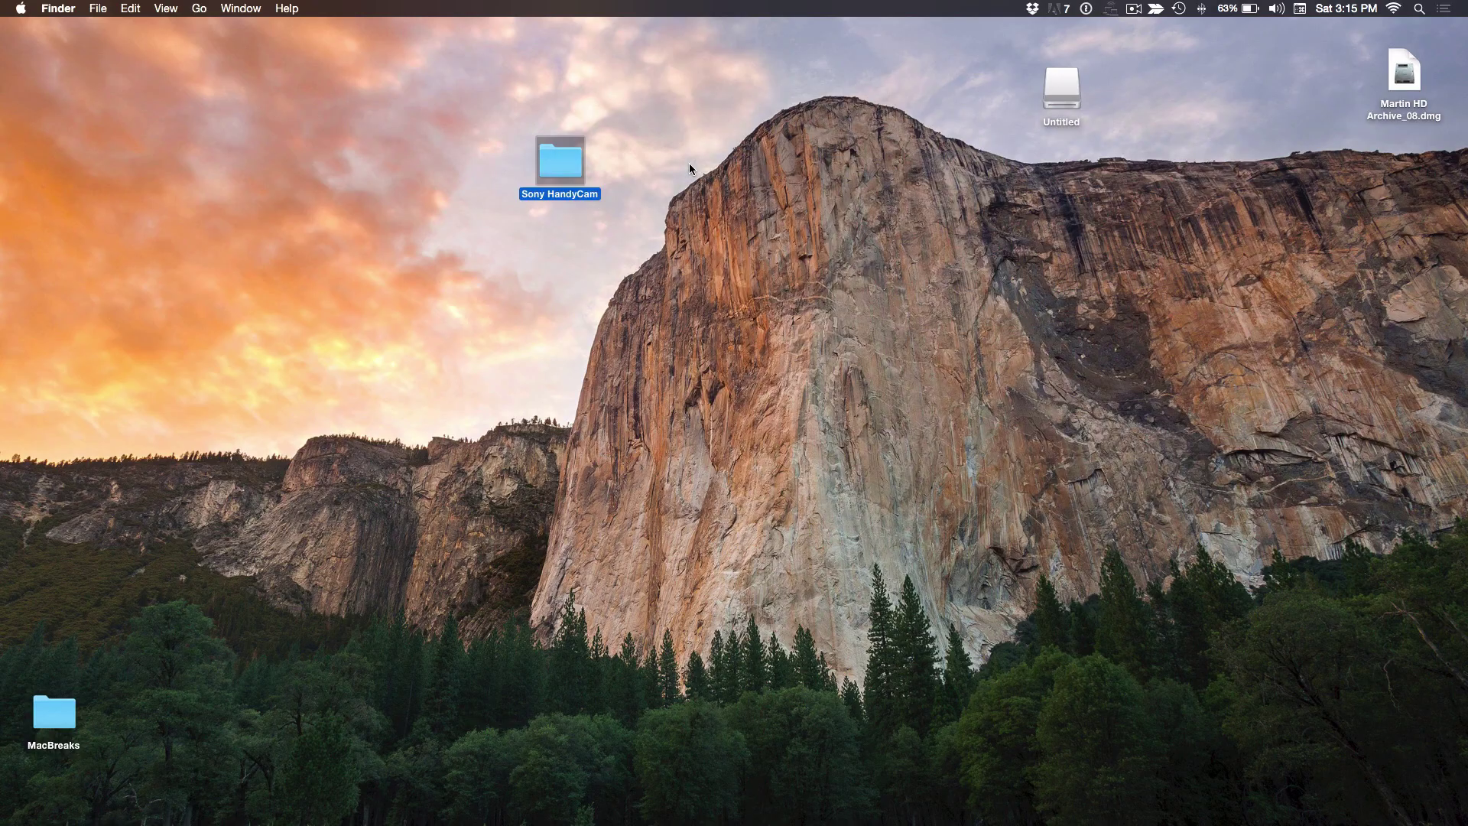
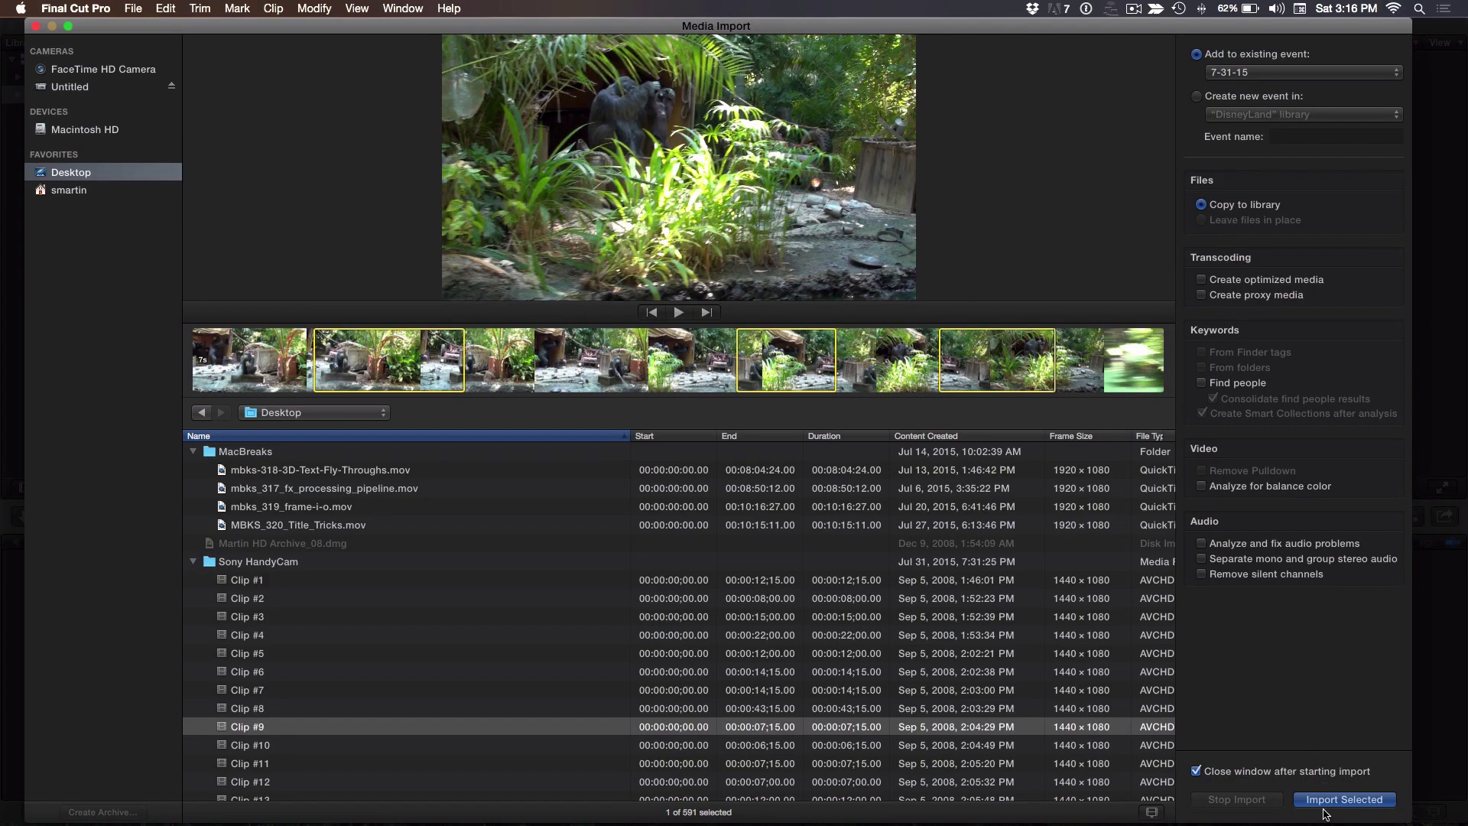
Step: Import the selected ranges of Clip #9 from the Sony HandyCam folder into the 7-31-15 event and view one of them
left_click(1320, 799)
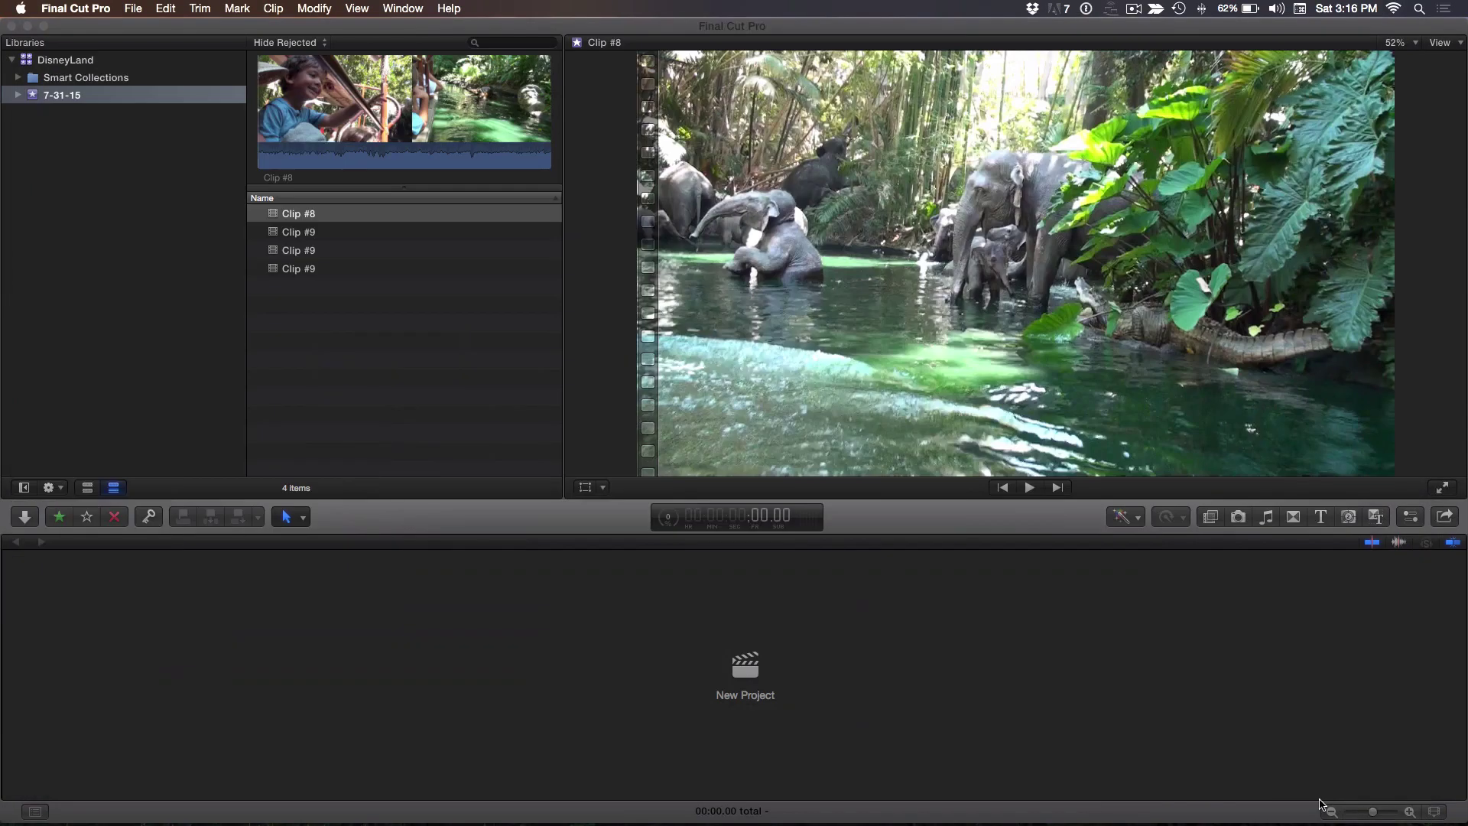
left_click(288, 252)
left_click(382, 144)
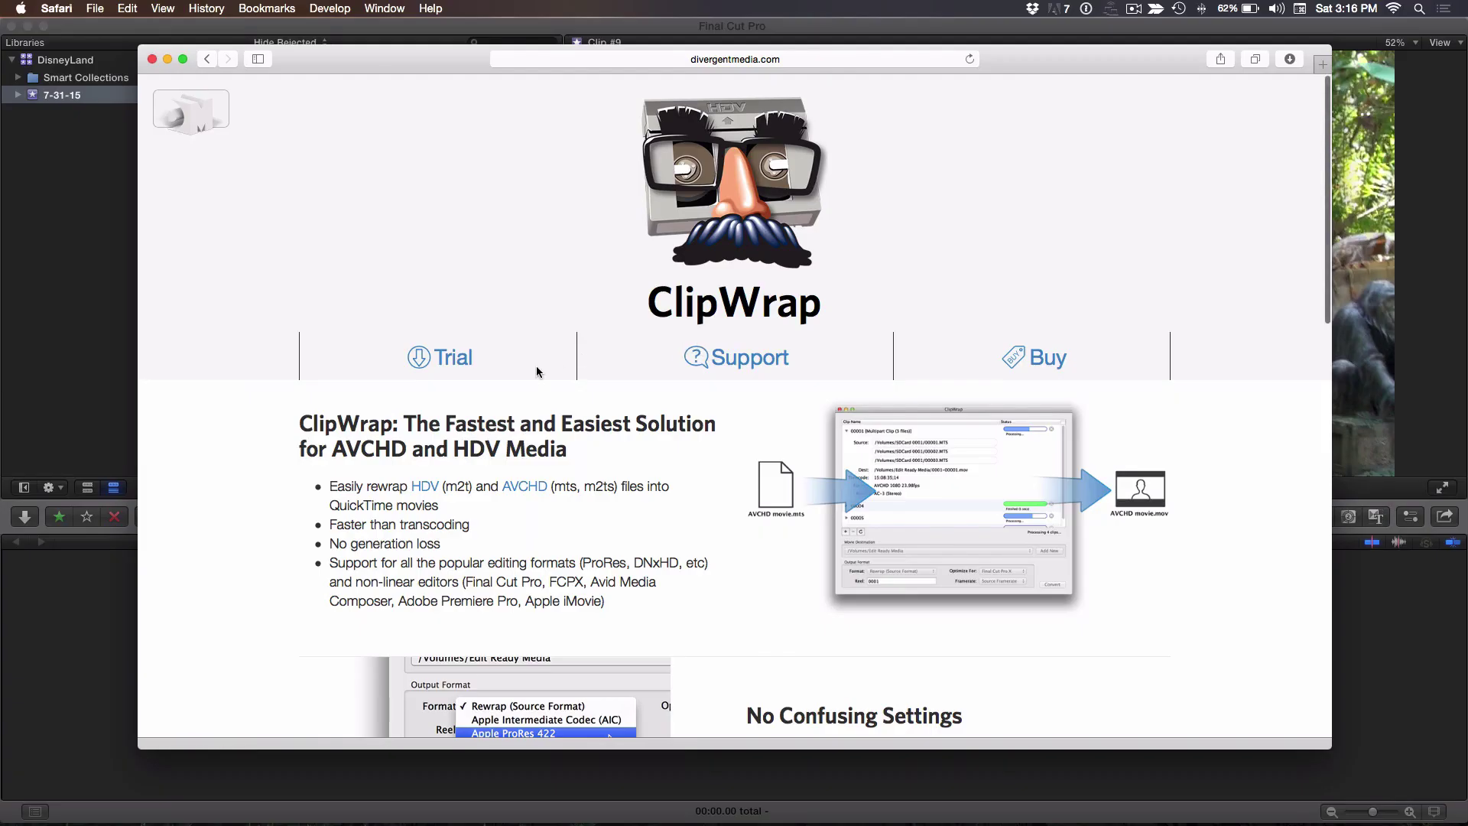
Step: Read through the ClipWrap product page on divergentmedia.com
scroll(537, 370, "down", 5)
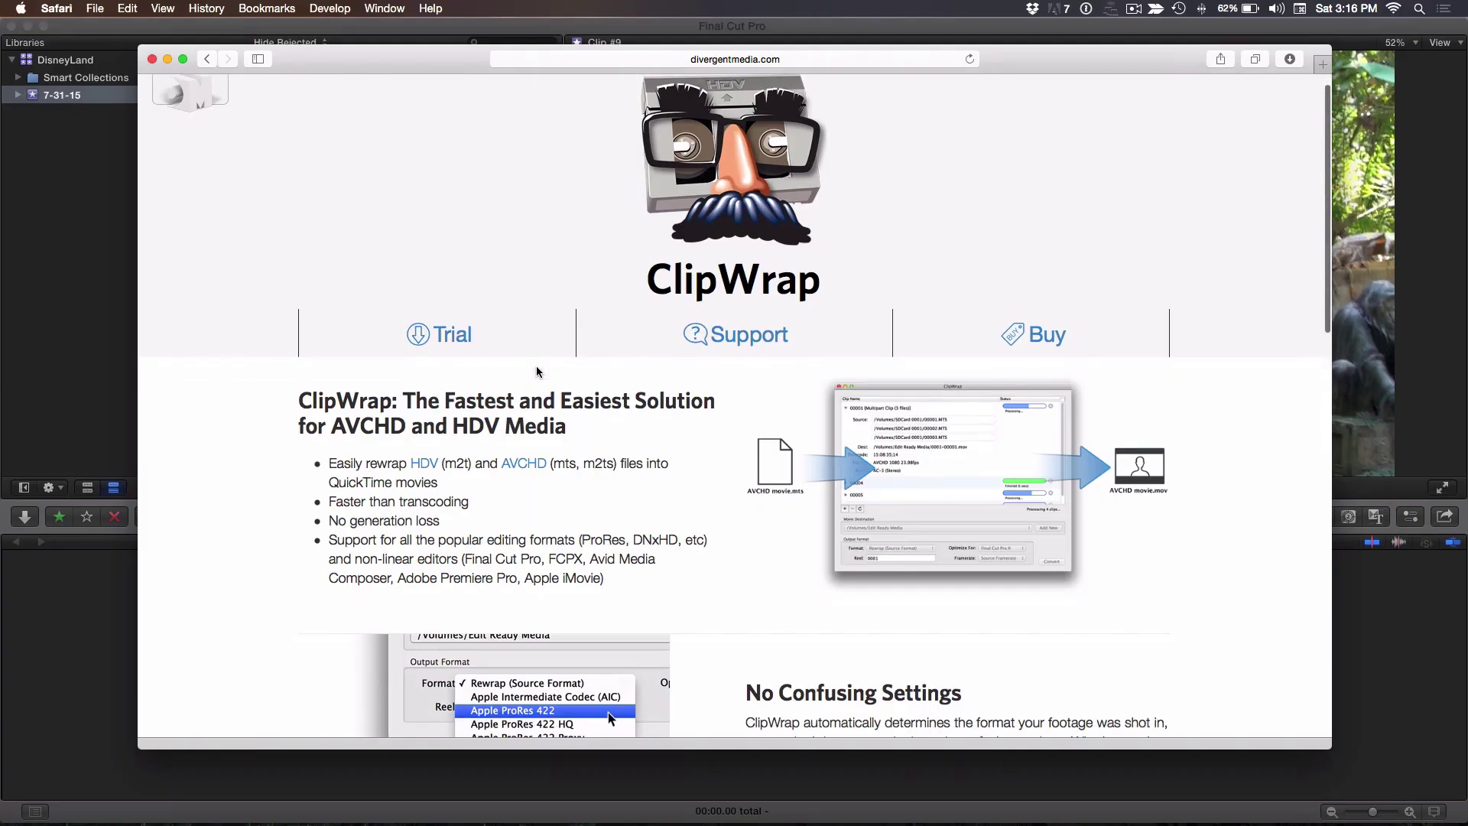
scroll(537, 367, "up", 1)
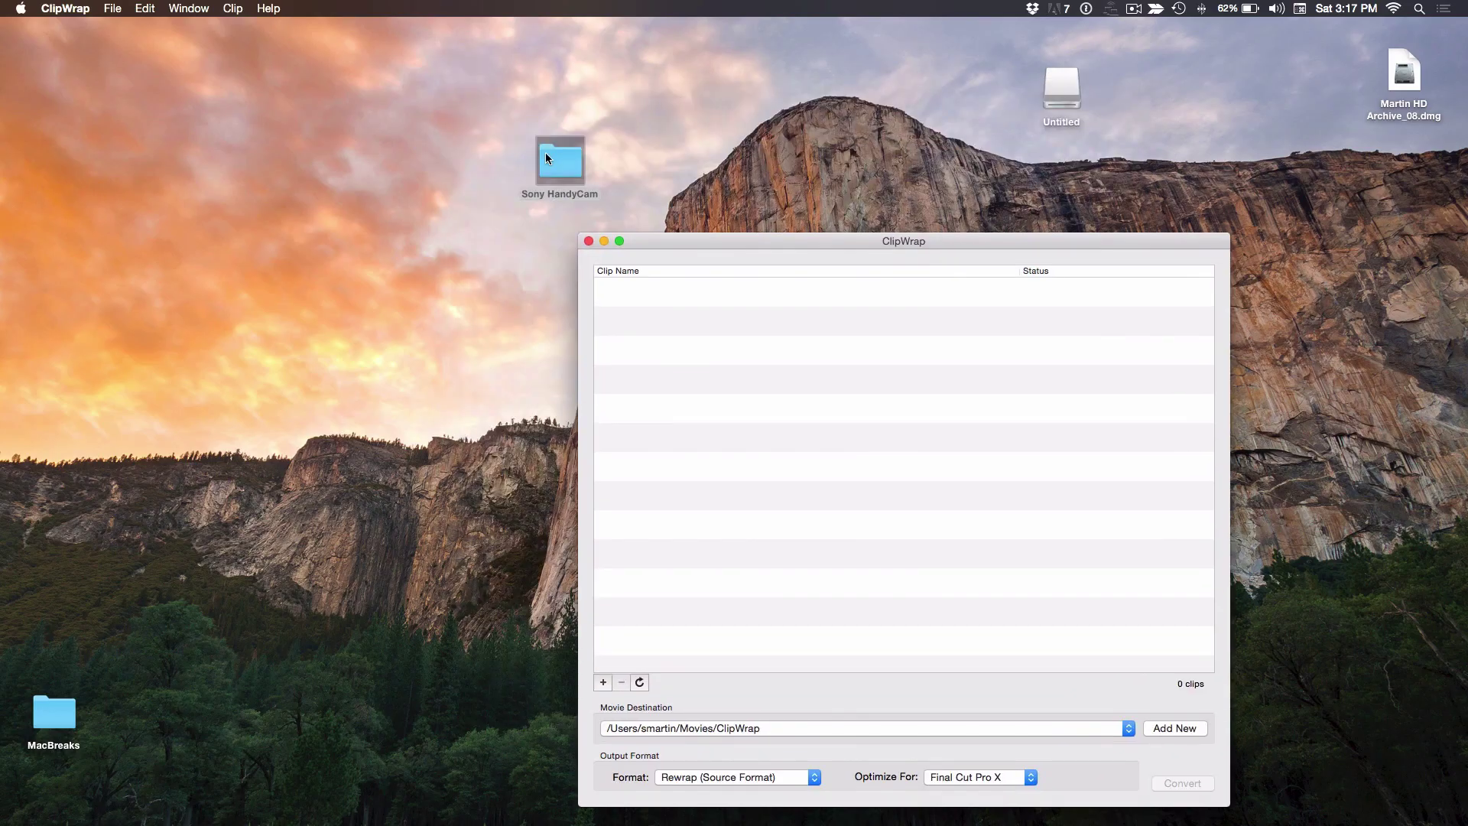
Step: Add the AVCHD collection from the desktop's Sony HandyCam folder to the ClipWrap clip list and select clip 00066
double_click(547, 157)
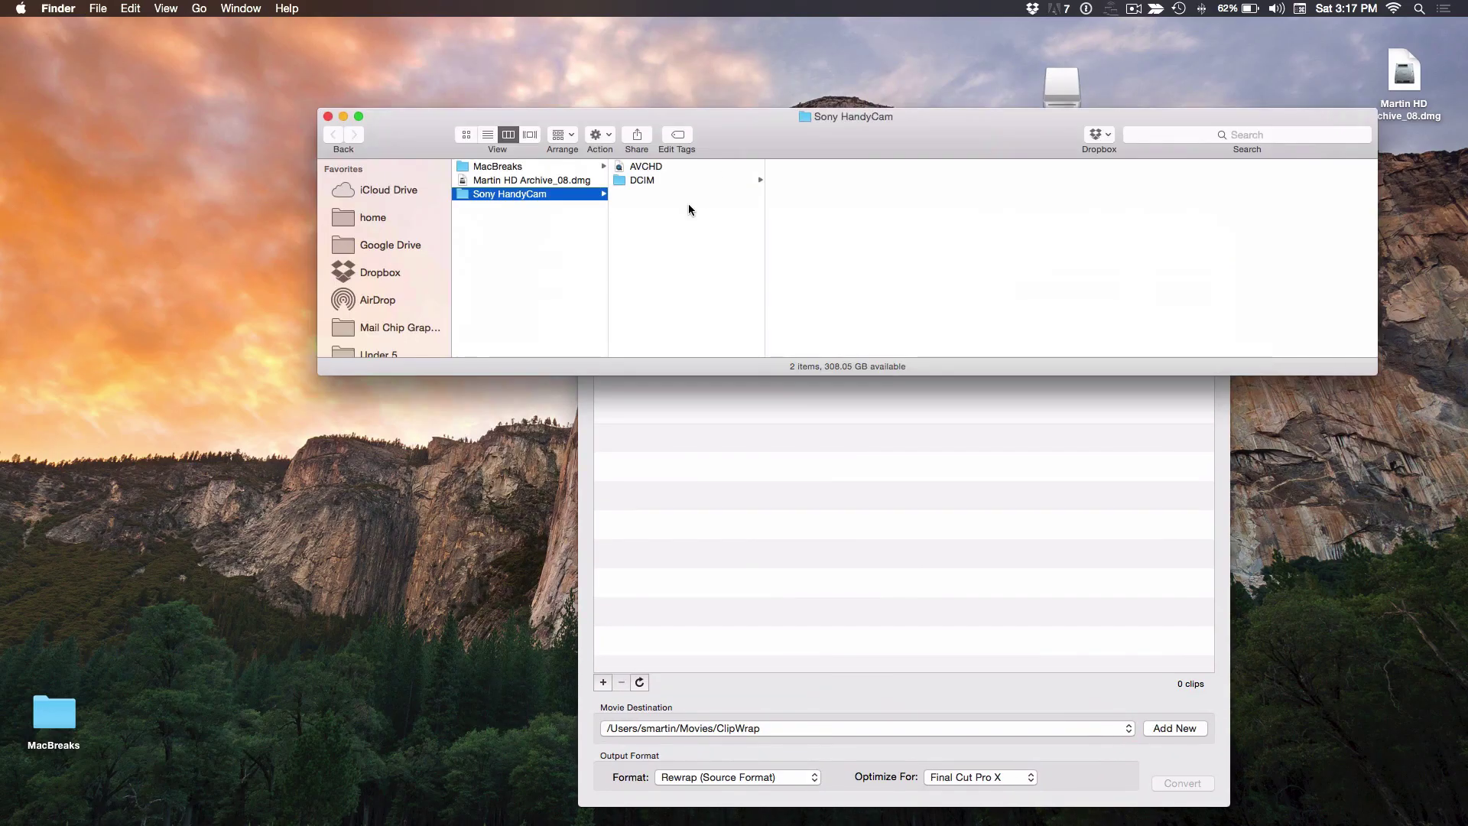
left_click_drag(800, 144, 655, 56)
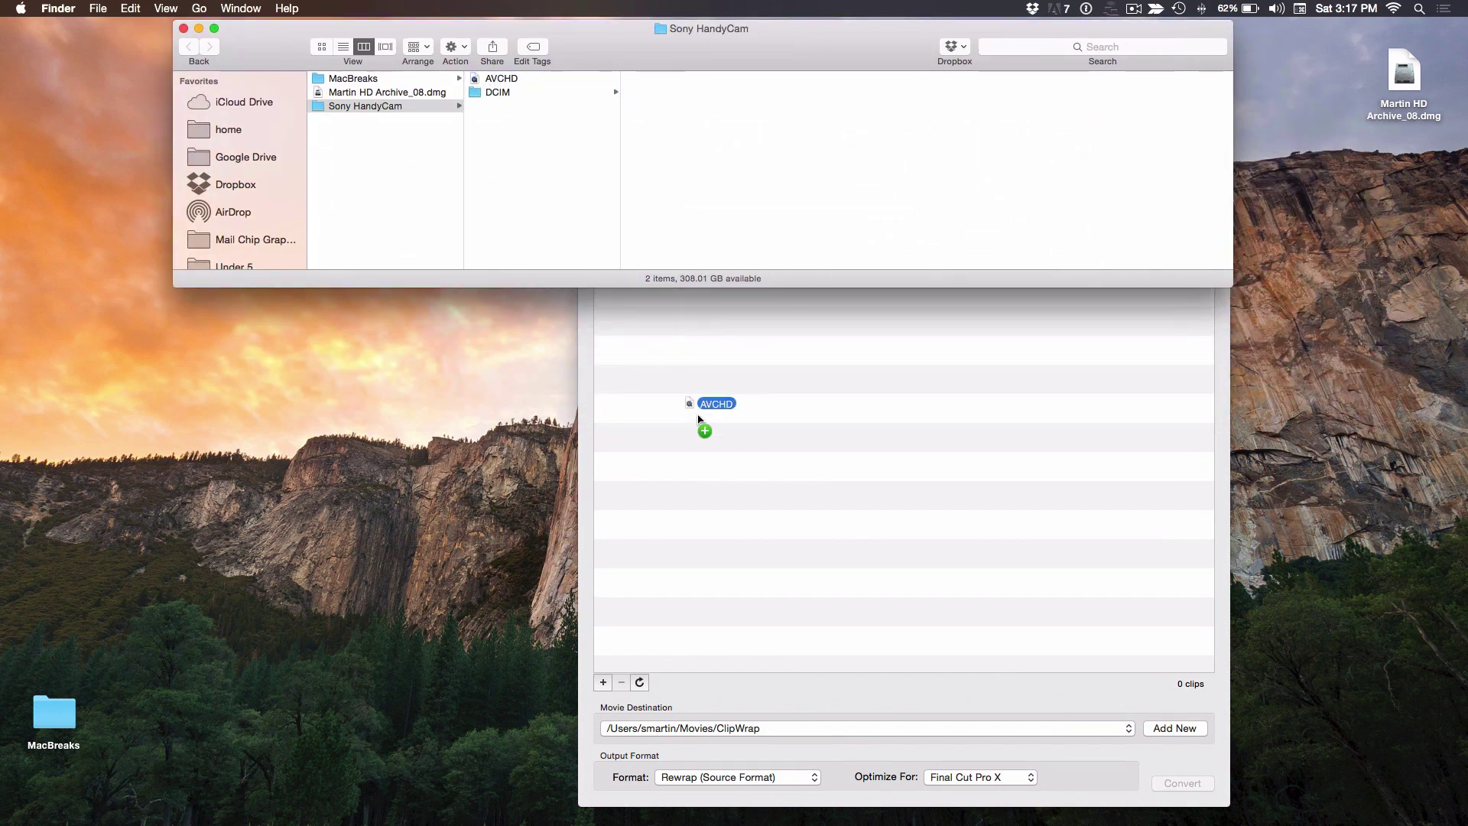
left_click_drag(720, 432, 822, 469)
left_click(824, 469)
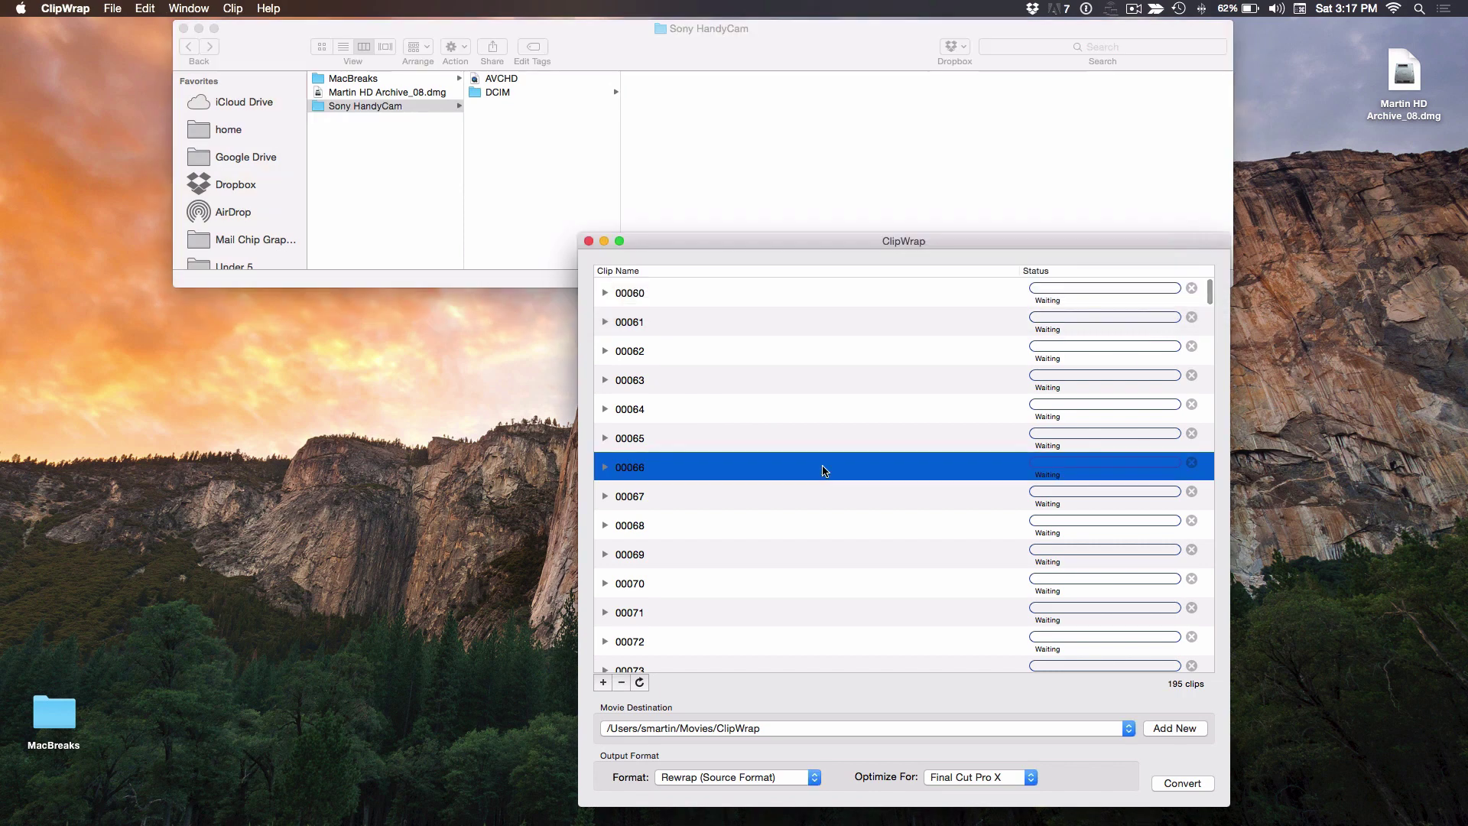
Step: Move the ClipWrap window higher on the desktop, look over the loaded clips, and open the list of output formats
left_click_drag(823, 248, 805, 214)
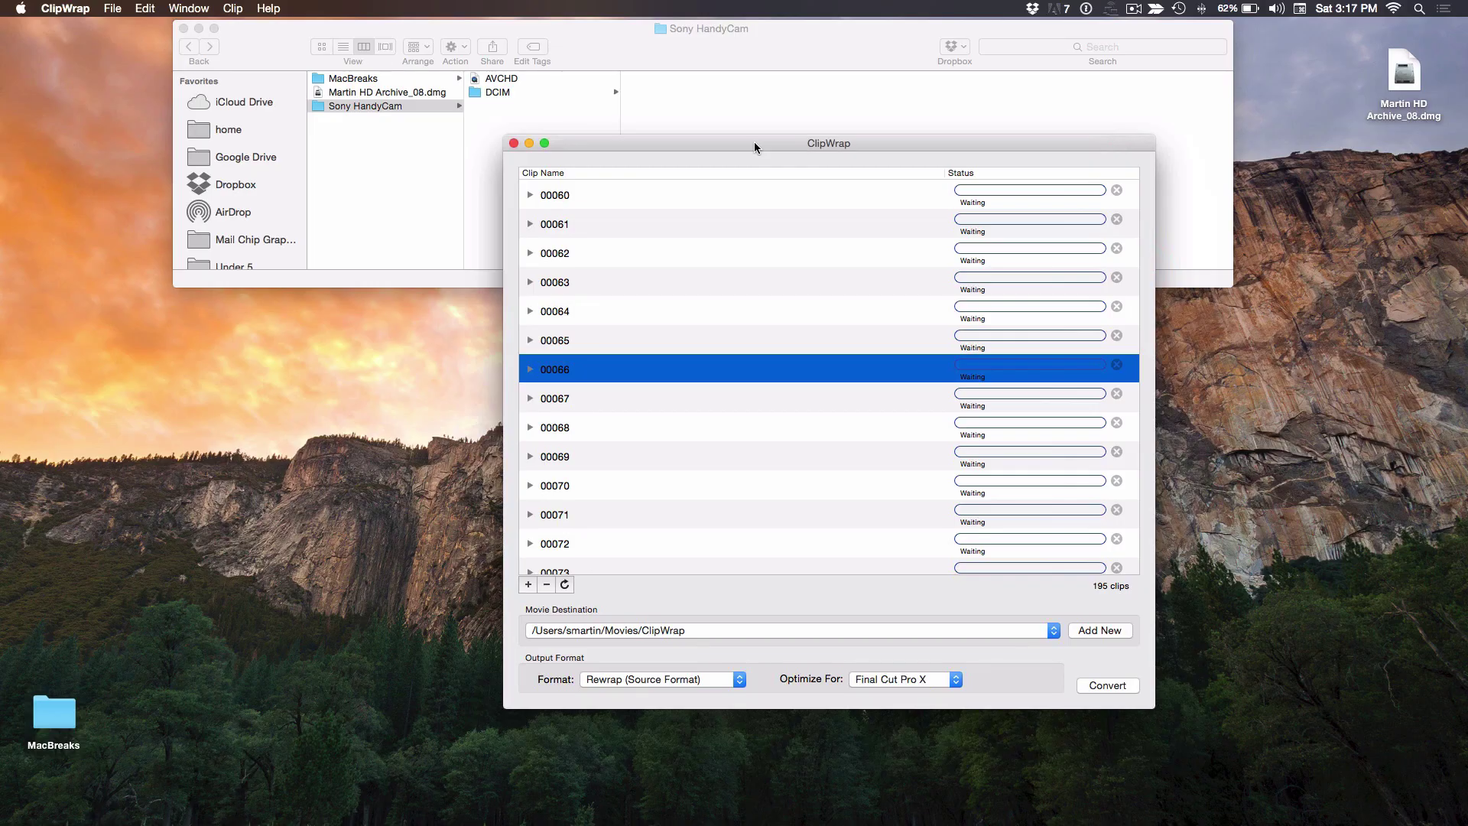
scroll(663, 230, "down", 1)
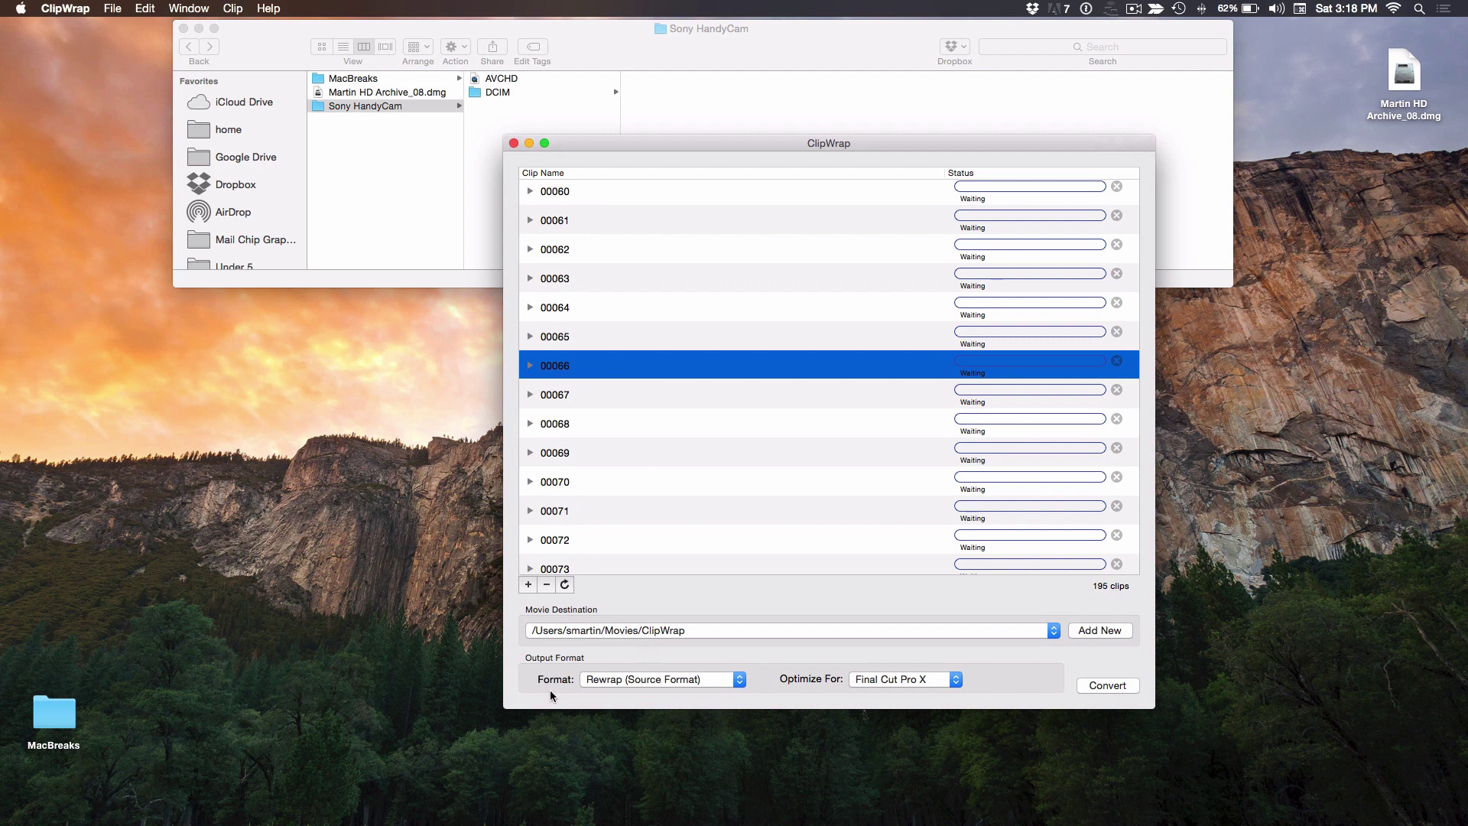
left_click(694, 678)
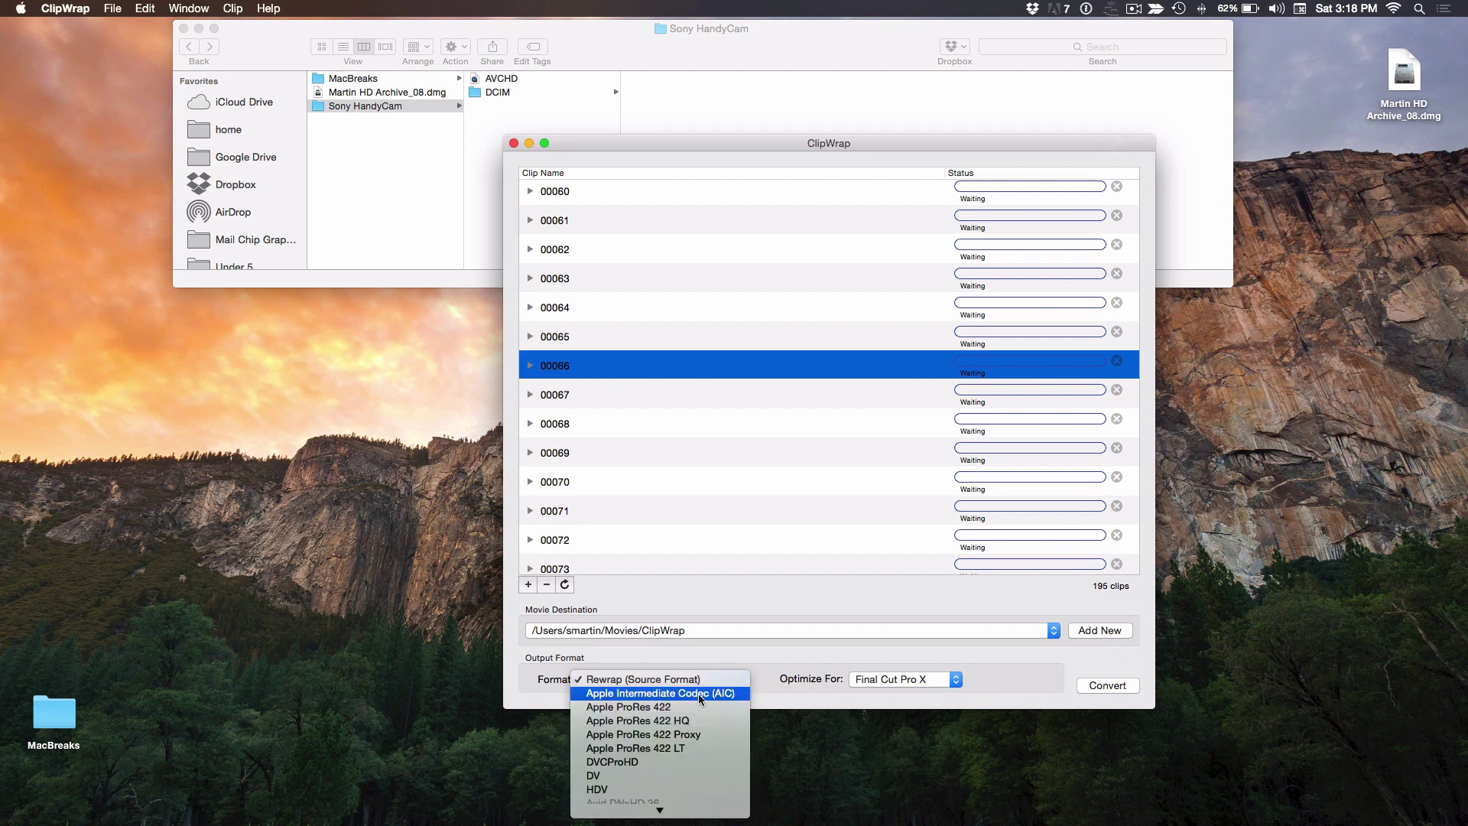